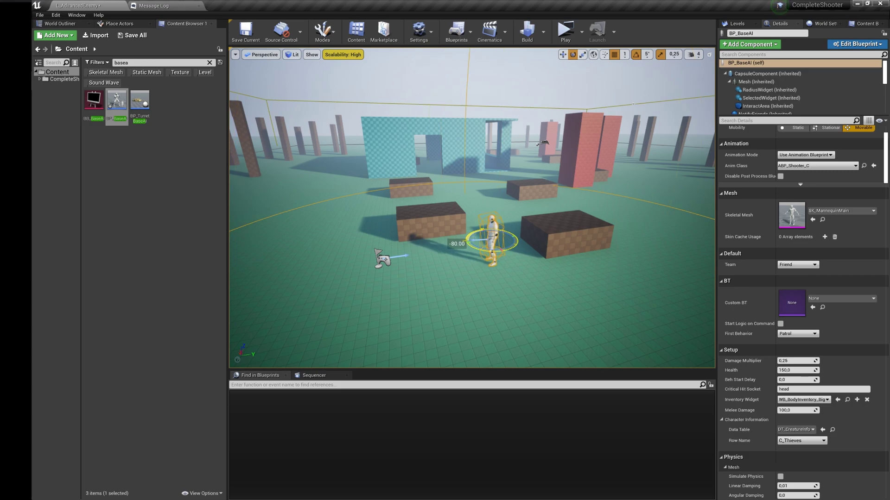
Step: Open the BP_BaseAI blueprint, look over its Event Graph, and open the SuspSpeedOnRange function
left_click(851, 44)
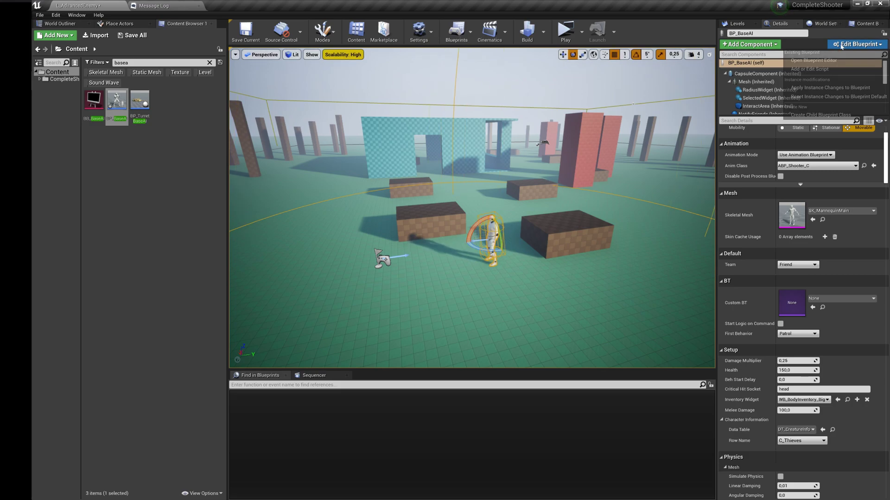
left_click(837, 60)
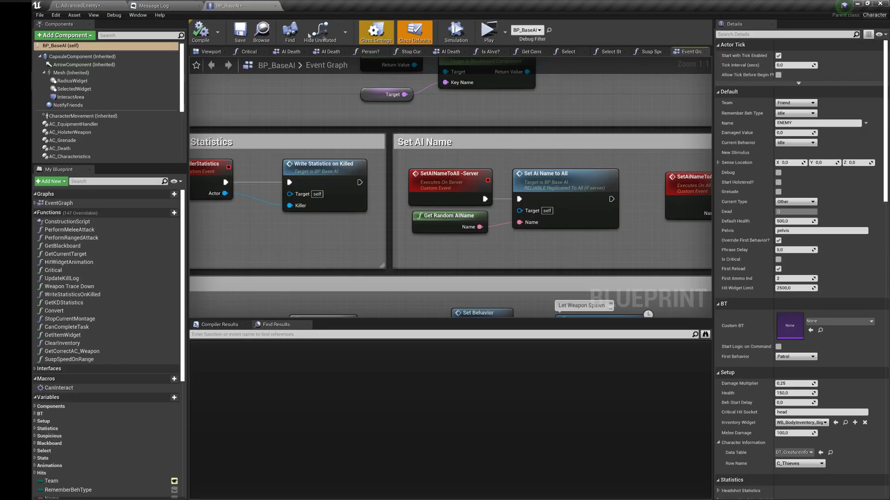
scroll(384, 165, "down", 8)
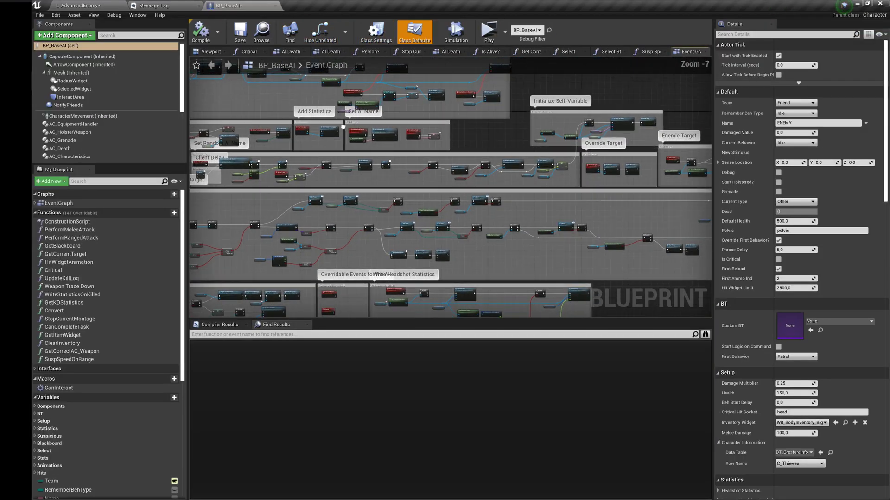
scroll(285, 174, "down", 3)
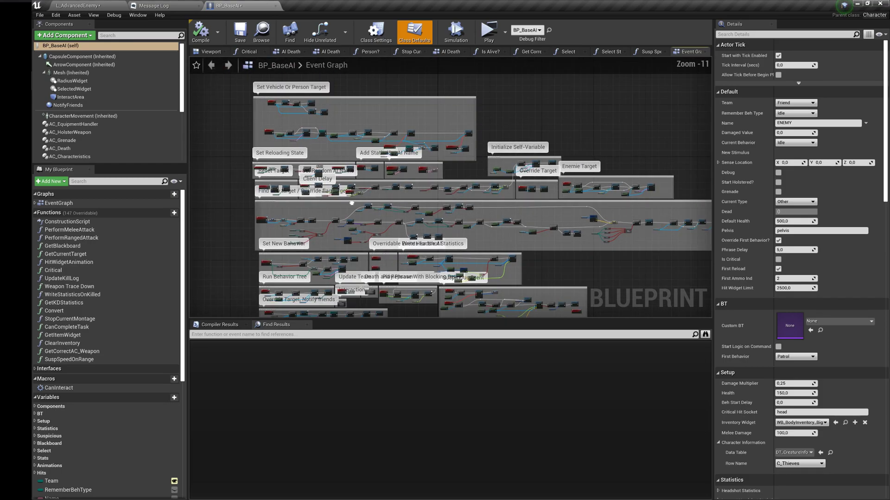
right_click_drag(375, 201, 369, 171)
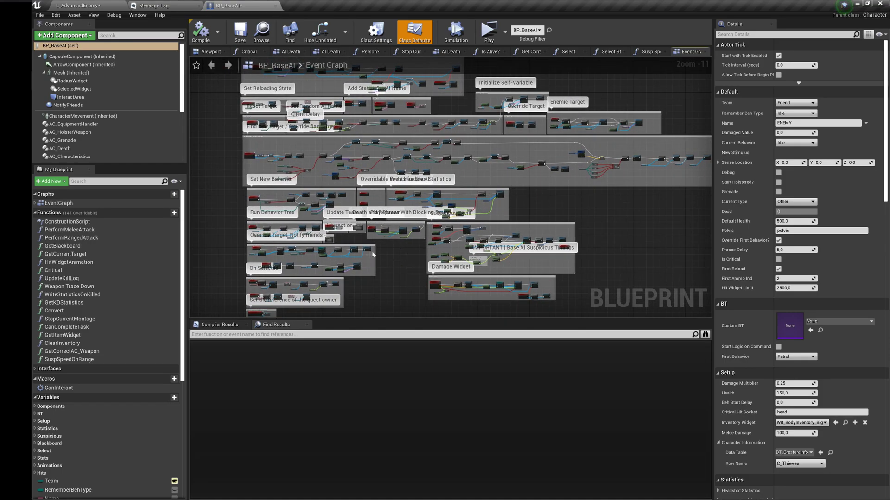
right_click_drag(245, 307, 242, 293)
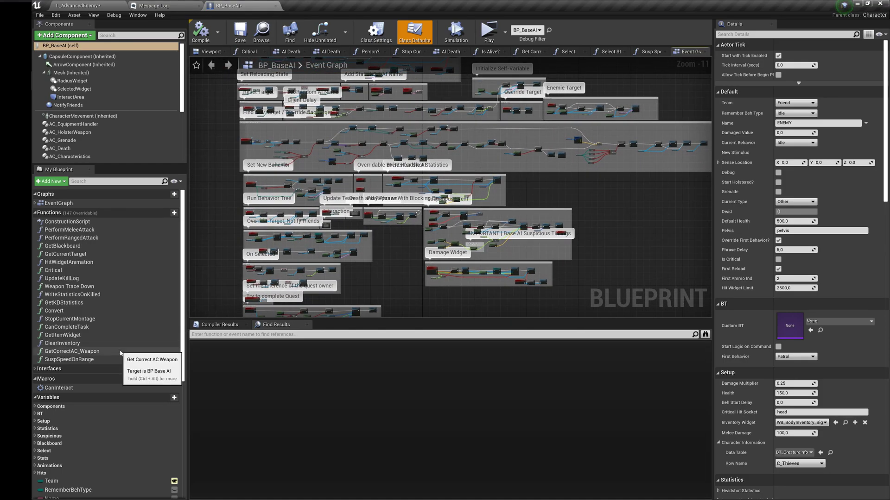
double_click(79, 360)
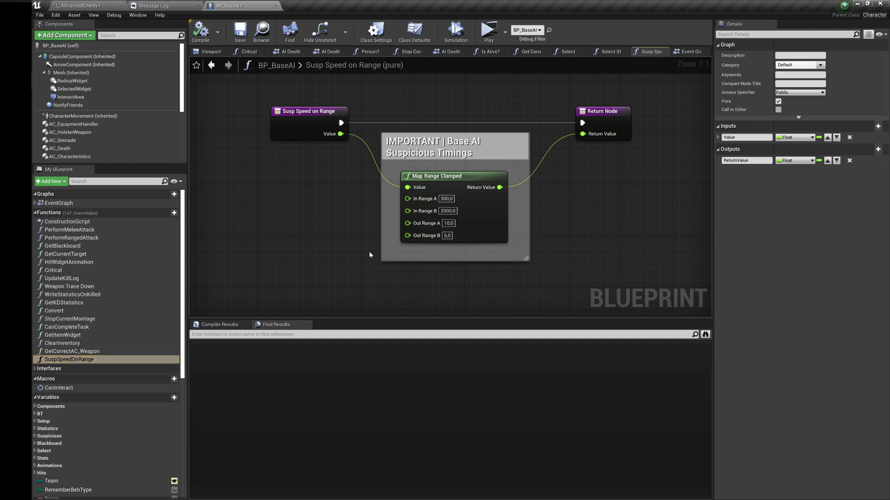
Step: Examine the default data table rows of the variables in BP_BaseAI's Statistics category, from HeadshotStatistics to WeaponDistanceKillStat
left_click(35, 428)
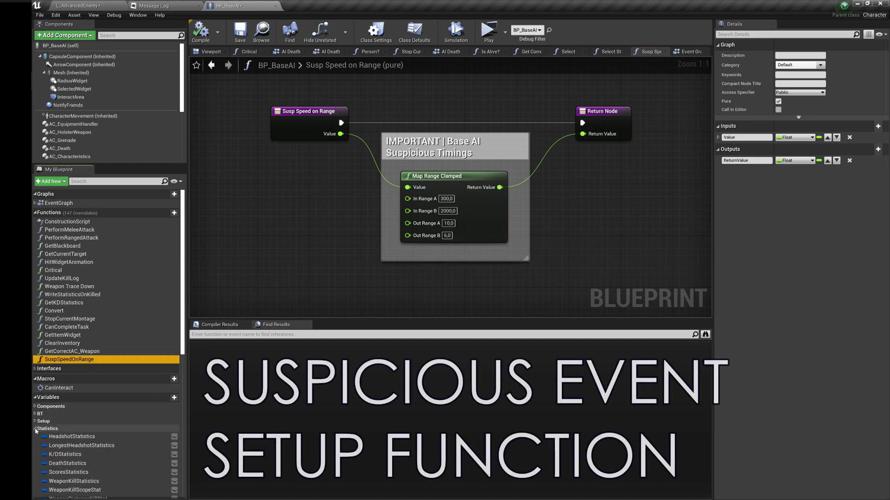
scroll(36, 431, "down", 2)
left_click(86, 393)
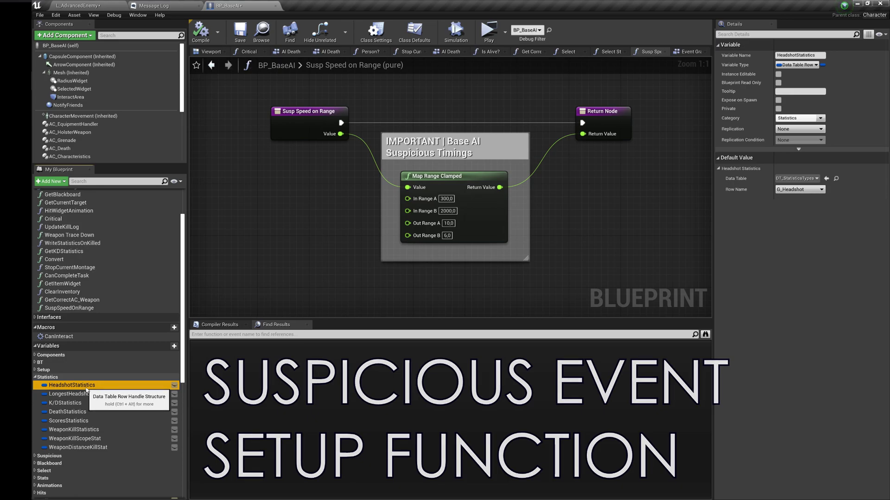
key("Down")
key("Down")
key("Down")
key("Down")
key("Down")
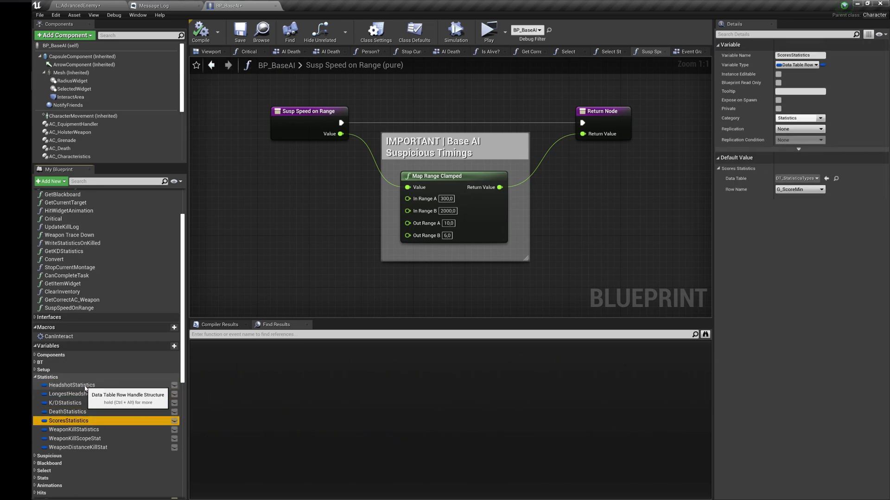
key("Down")
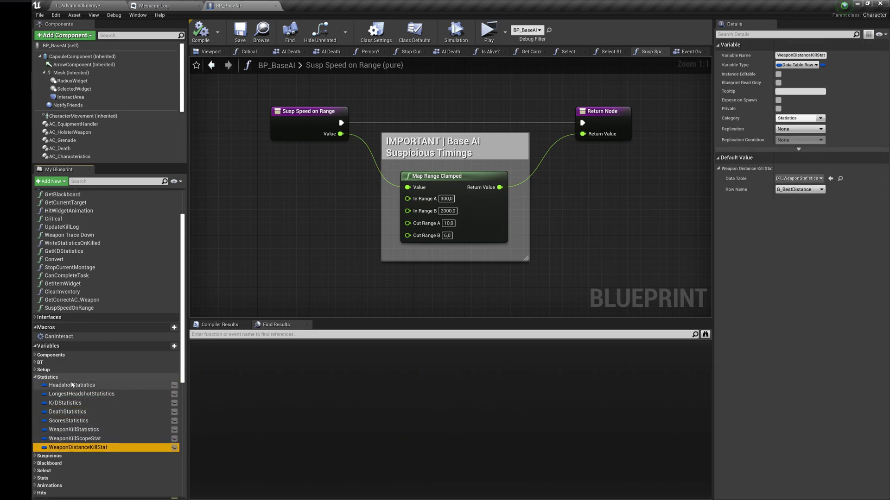
Step: Find references to the HeadshotStatistics variable and examine its use in the Write Headshot Statistics section of the Event Graph
right_click(72, 383)
left_click(88, 396)
left_click(231, 350)
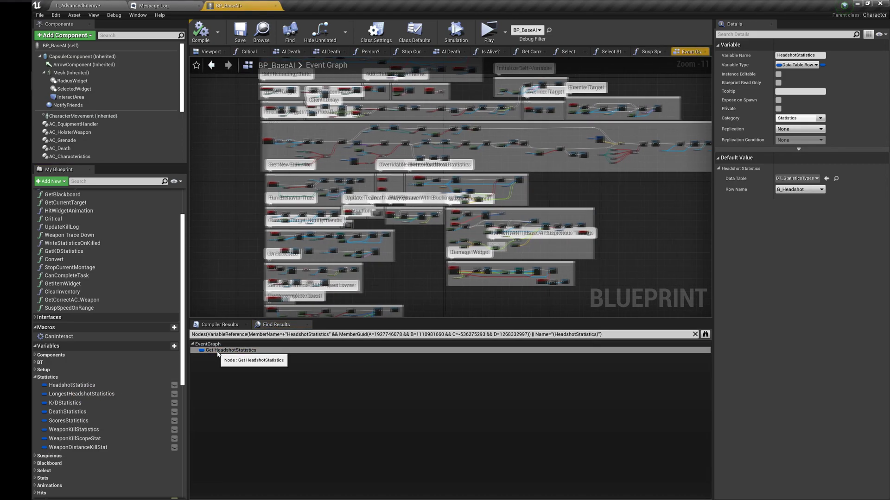
right_click_drag(259, 262, 306, 254)
scroll(312, 258, "down", 1)
right_click_drag(637, 243, 653, 232)
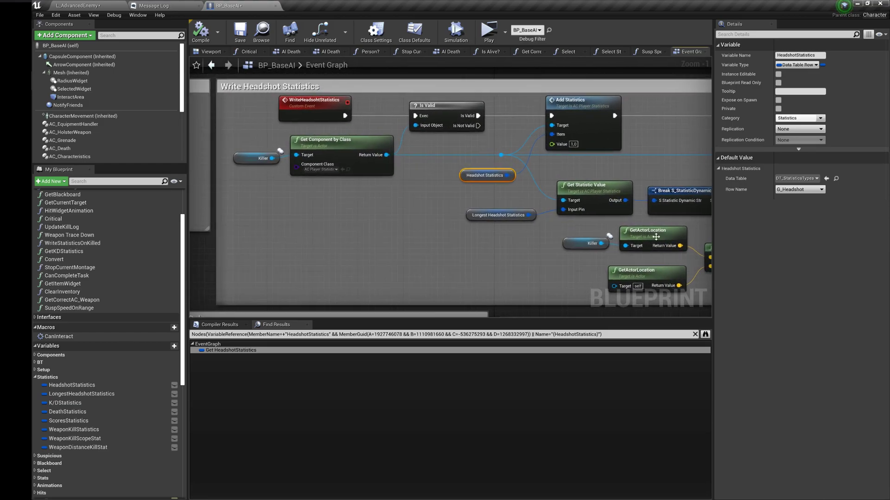
left_click(36, 378)
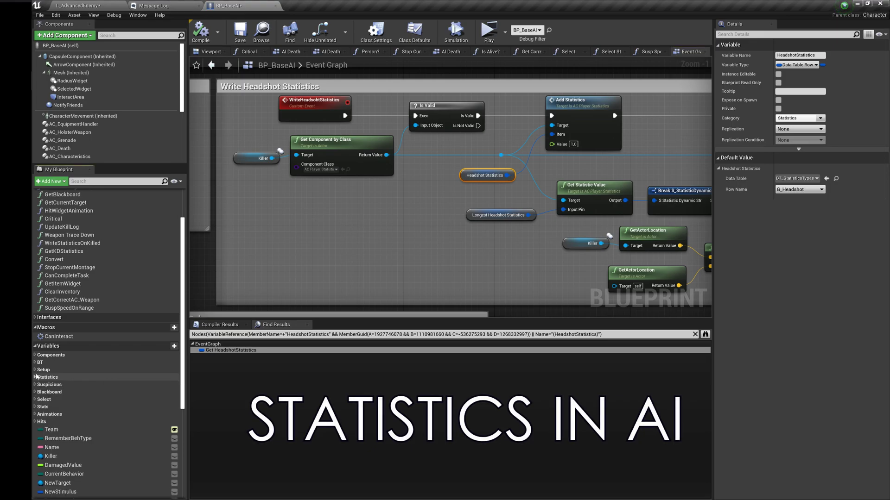
right_click_drag(308, 232, 328, 244)
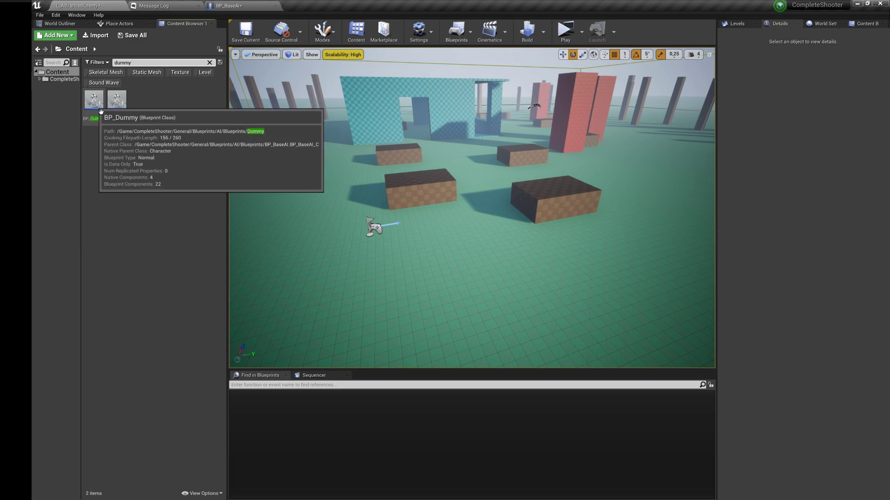
Step: Place a BP_Dummy between the two front brown blocks with Health set to 500 and shoot it in a play test
left_click_drag(95, 100, 476, 211)
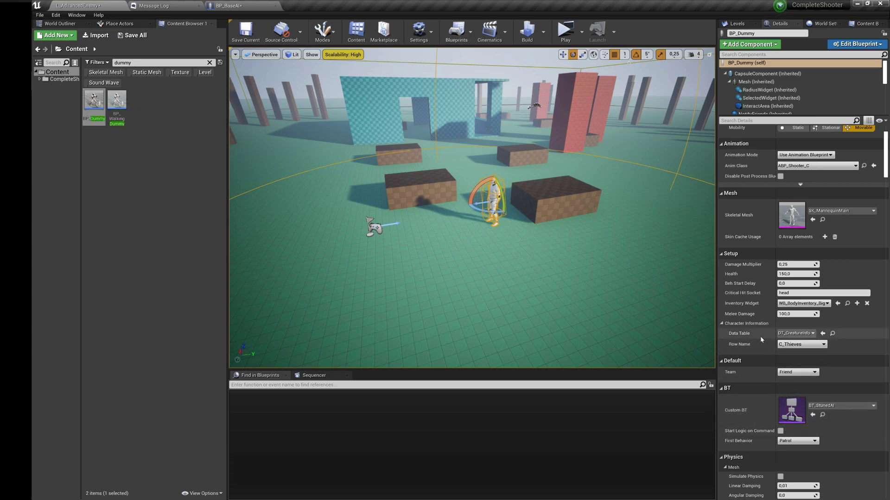
left_click(795, 274)
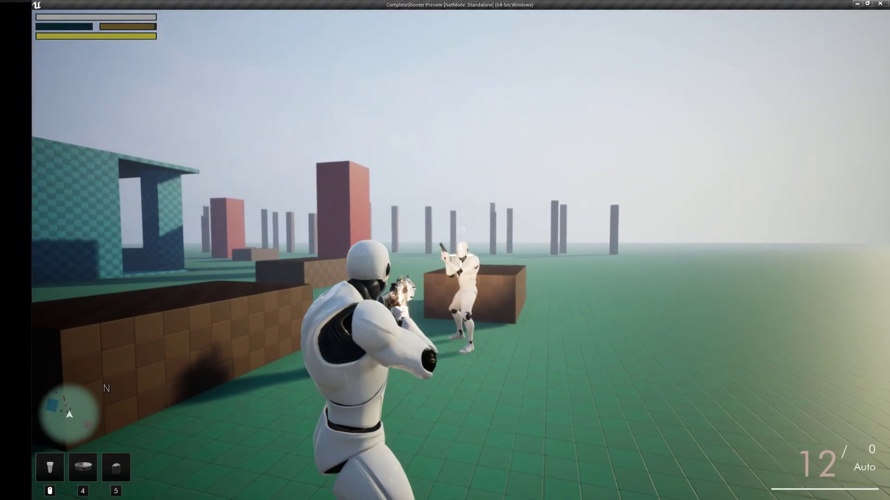
left_click(460, 255)
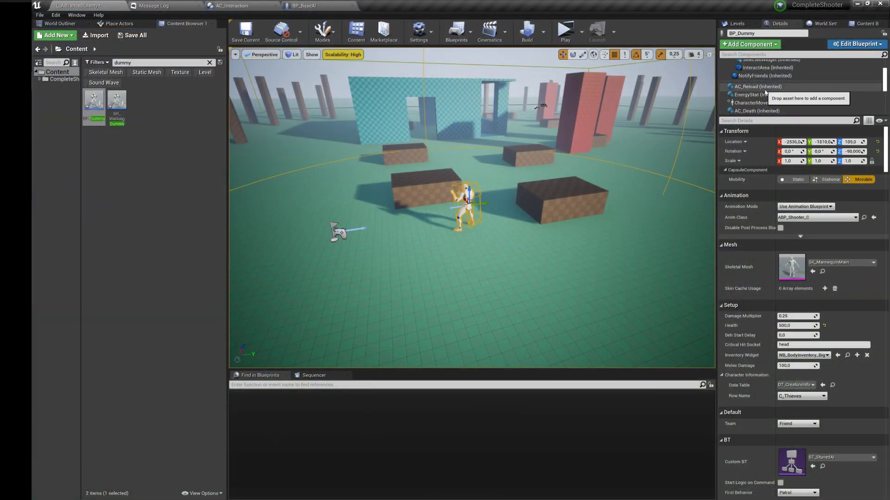
Step: Examine the weapon entries in the Equipement array of the dummy's AC_EquipmentHandler component
scroll(764, 97, "down", 3)
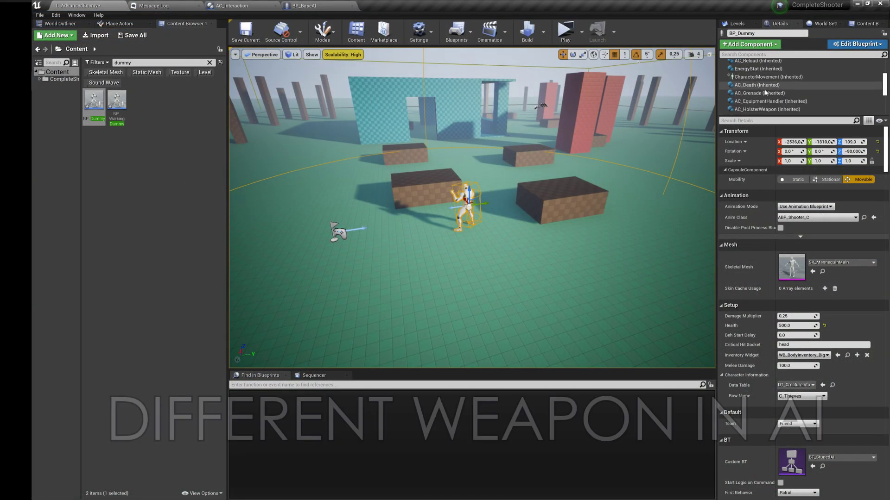
left_click(764, 75)
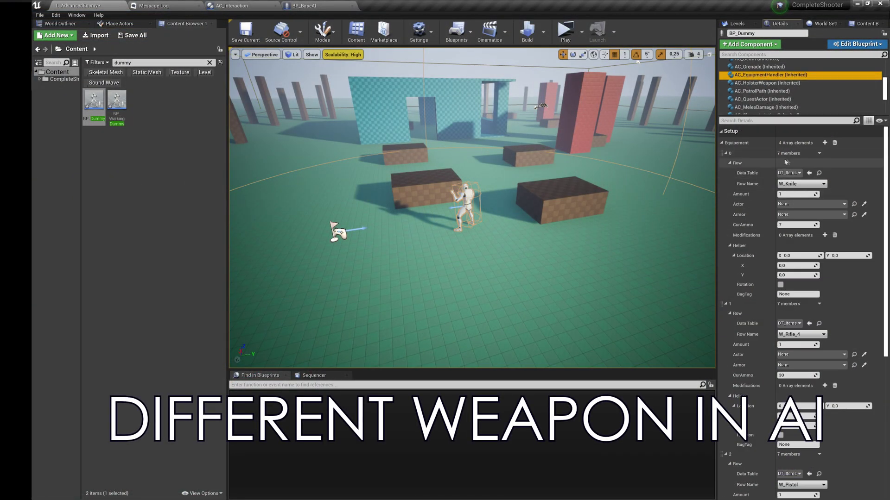
scroll(783, 268, "down", 5)
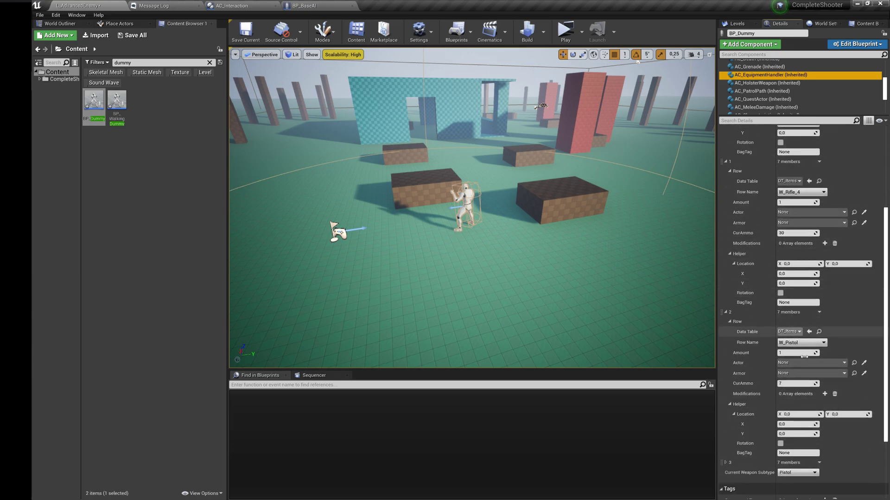
scroll(825, 417, "up", 5)
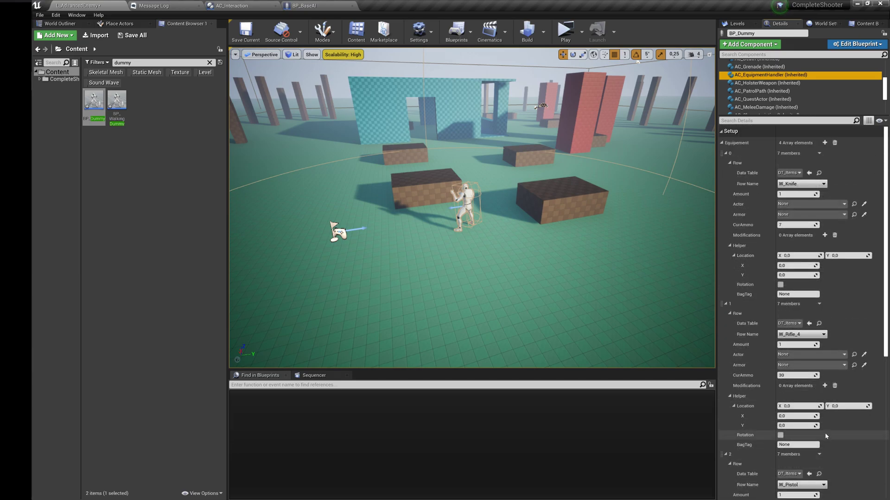
left_click(722, 143)
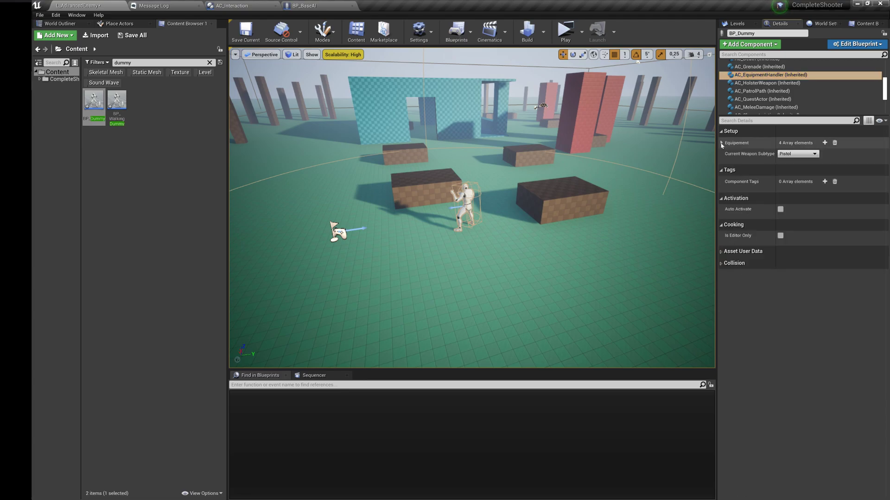
left_click(721, 143)
scroll(809, 366, "down", 3)
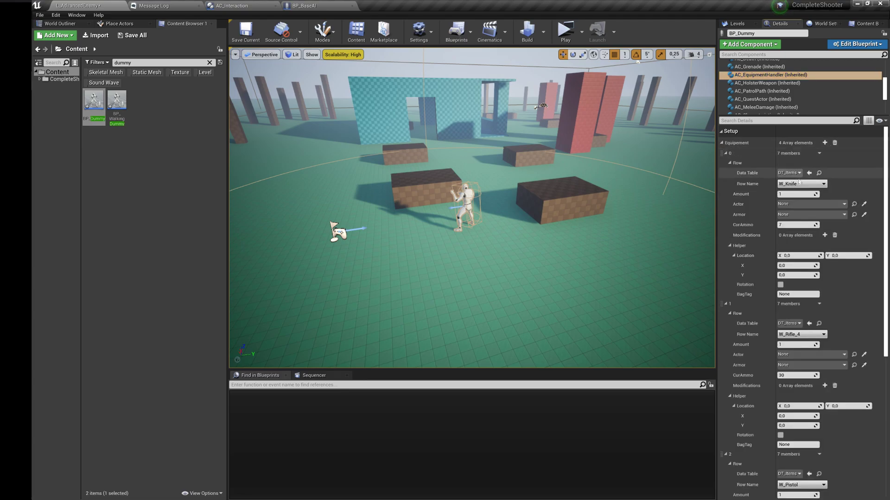
scroll(801, 273, "down", 2)
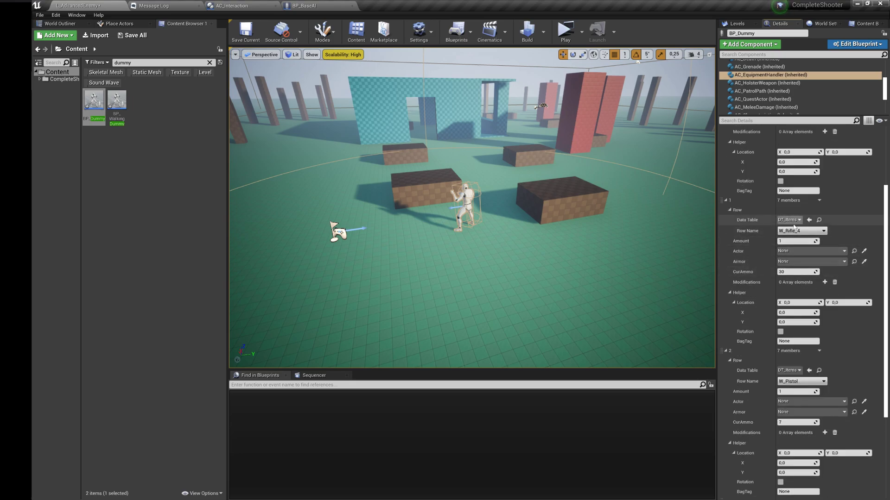
Step: Set the row name of the dummy's equipment element 1 to W_Rifle_3 and choose a different Current Weapon Subtype
left_click(802, 231)
type("Rif")
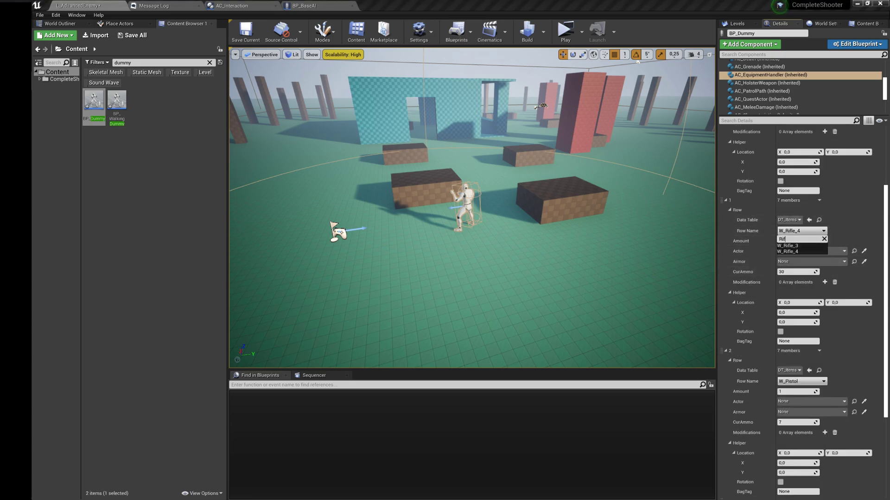
left_click(791, 247)
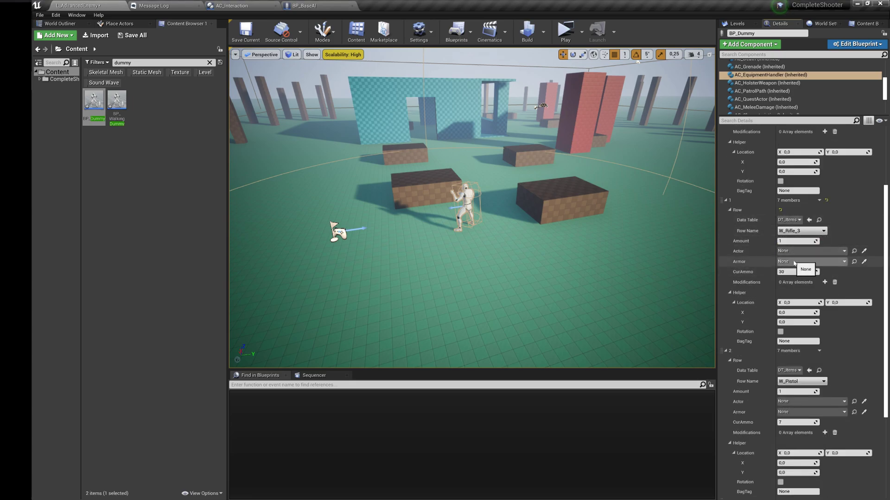
scroll(792, 287, "down", 4)
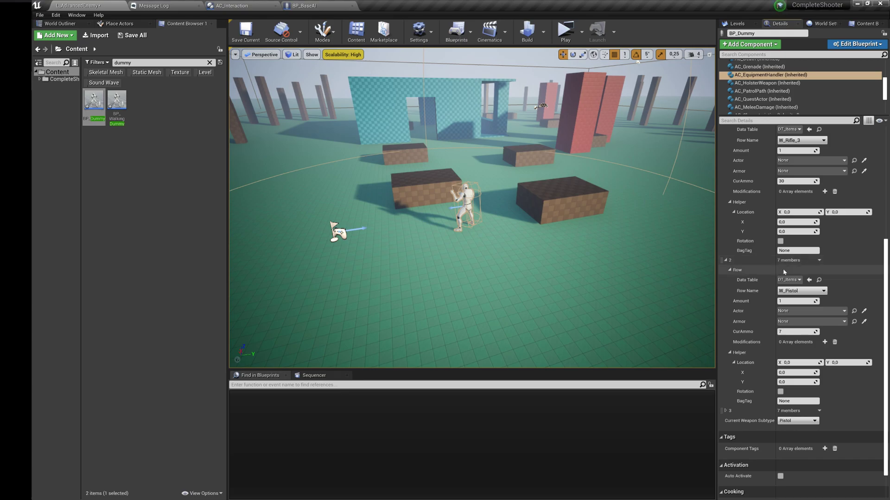
left_click(797, 421)
left_click(783, 430)
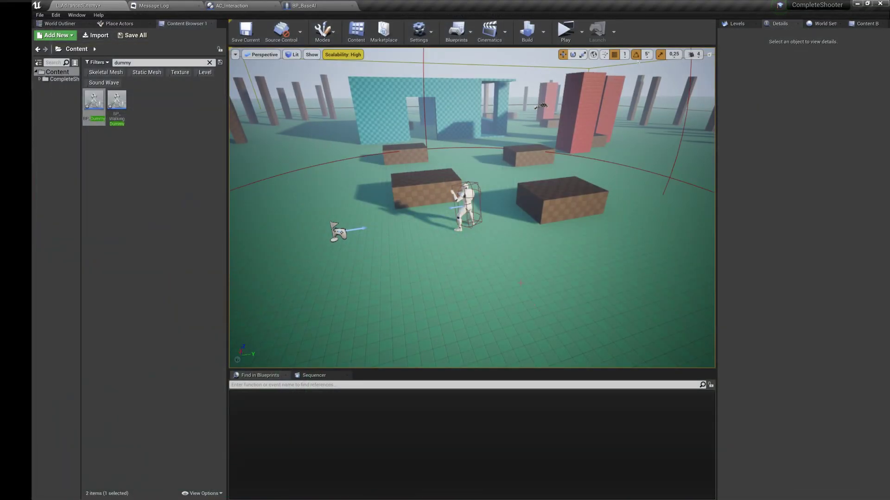
Step: Examine the ammo row and amount of both Inventory array elements in the dummy's AC_Inventory component
left_click(469, 197)
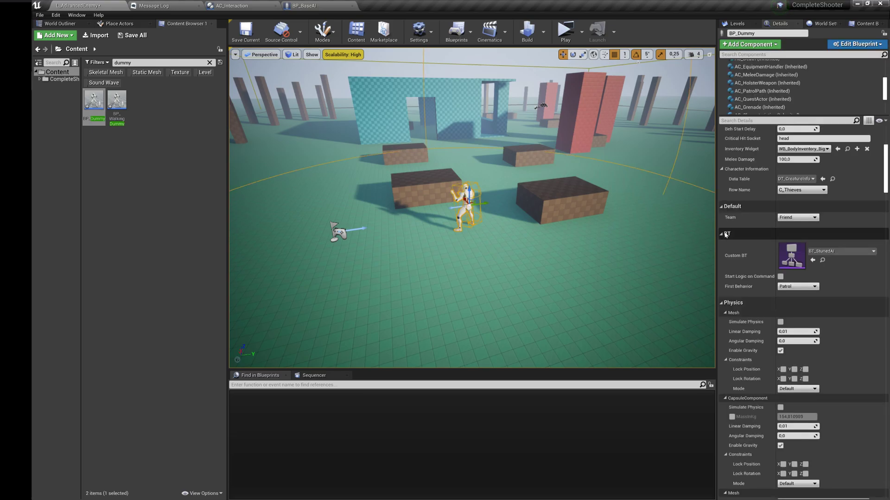
scroll(760, 88, "down", 3)
left_click(758, 72)
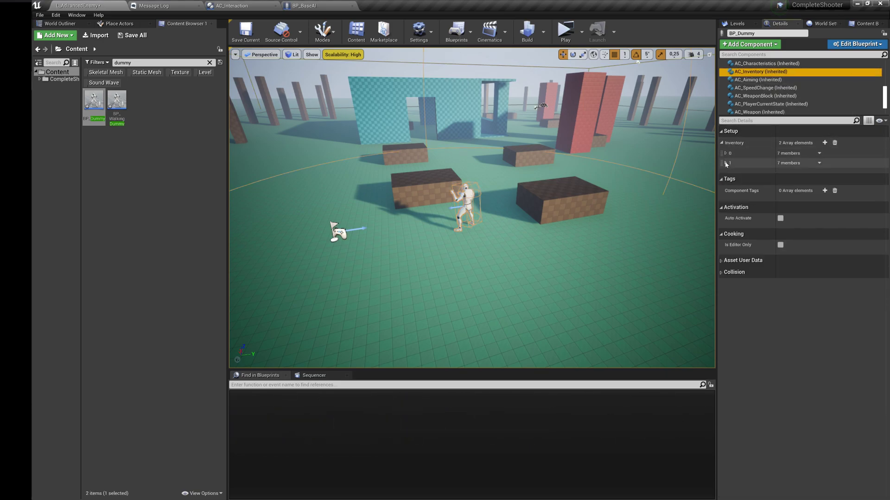
left_click(726, 163)
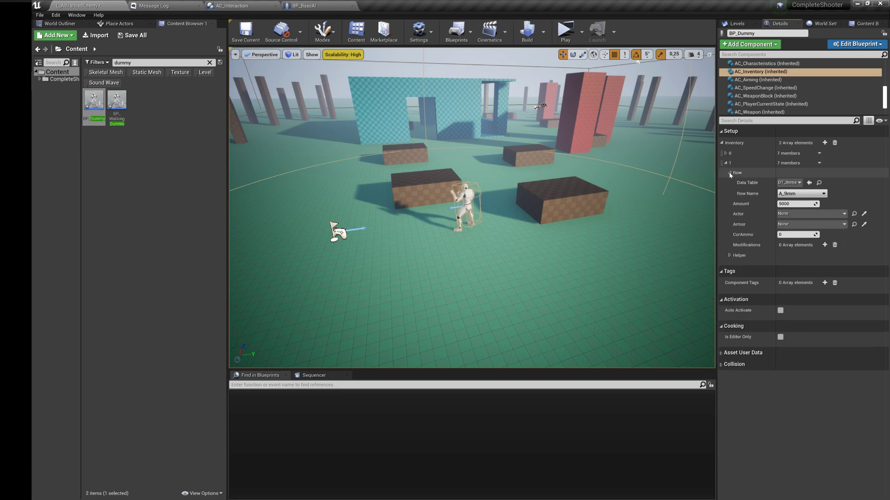
left_click(730, 173)
left_click(726, 163)
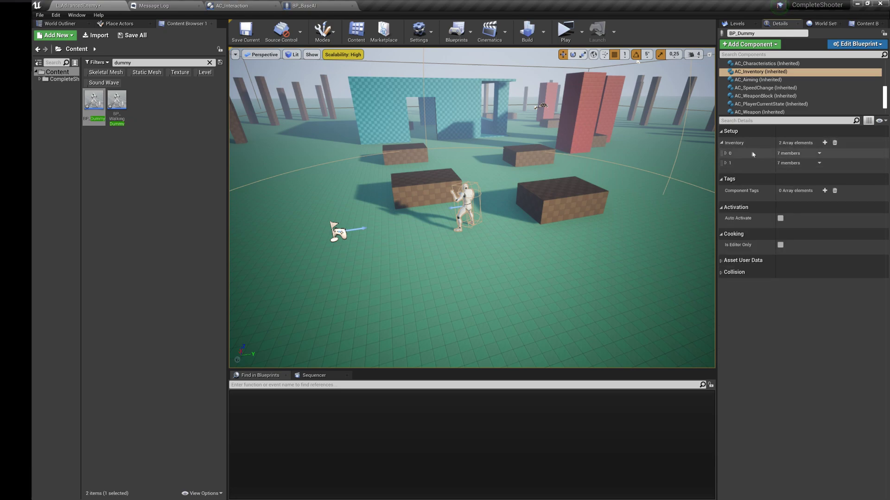
left_click(725, 153)
left_click(730, 163)
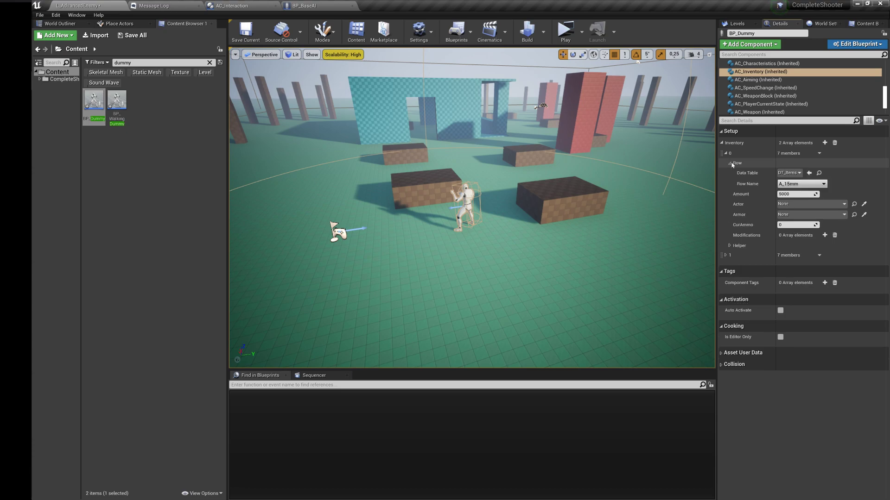
left_click(730, 164)
left_click(726, 153)
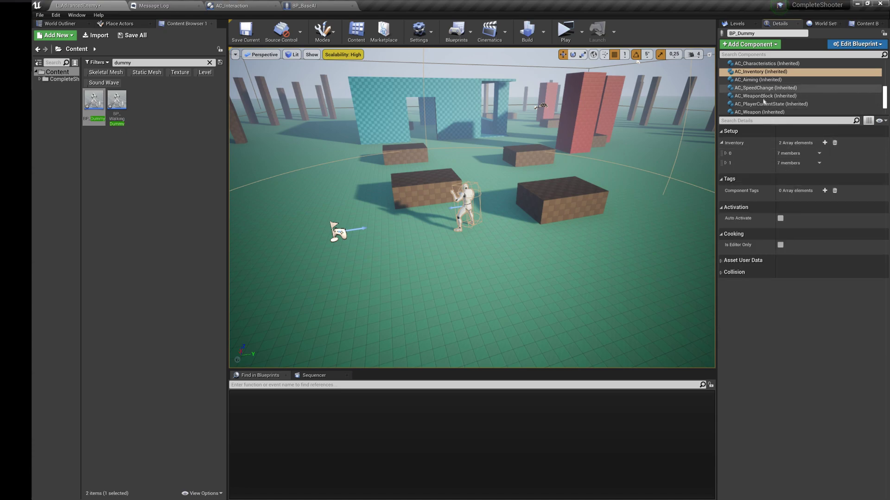
Step: Add a third element to the dummy's Inventory array, using data table DT_Items and row name AR_Body
scroll(763, 100, "up", 8)
scroll(764, 97, "down", 6)
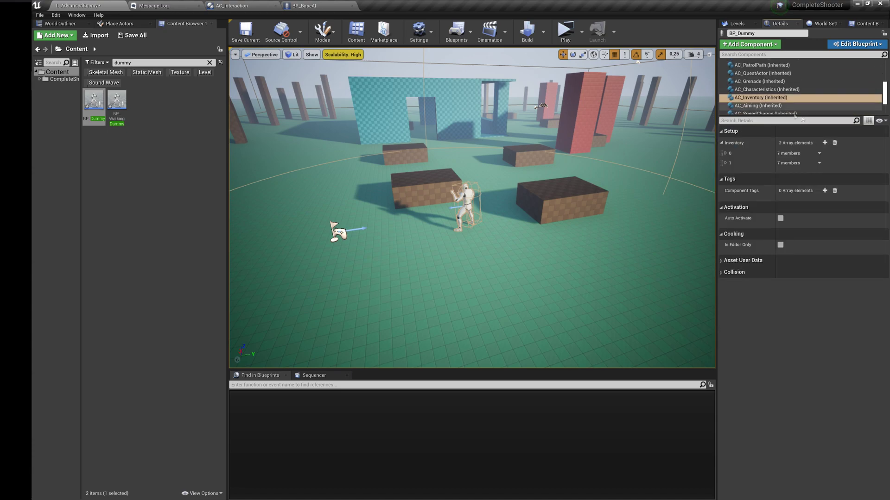
left_click(824, 143)
left_click(725, 173)
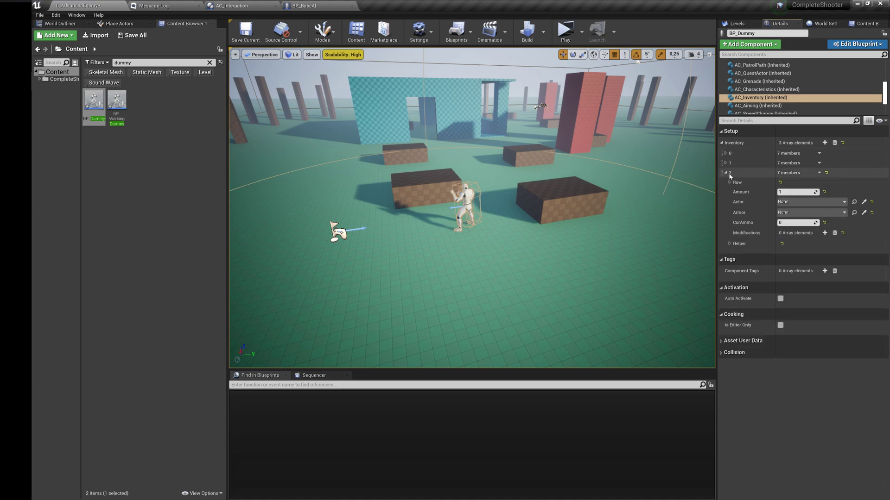
left_click(730, 183)
left_click(789, 192)
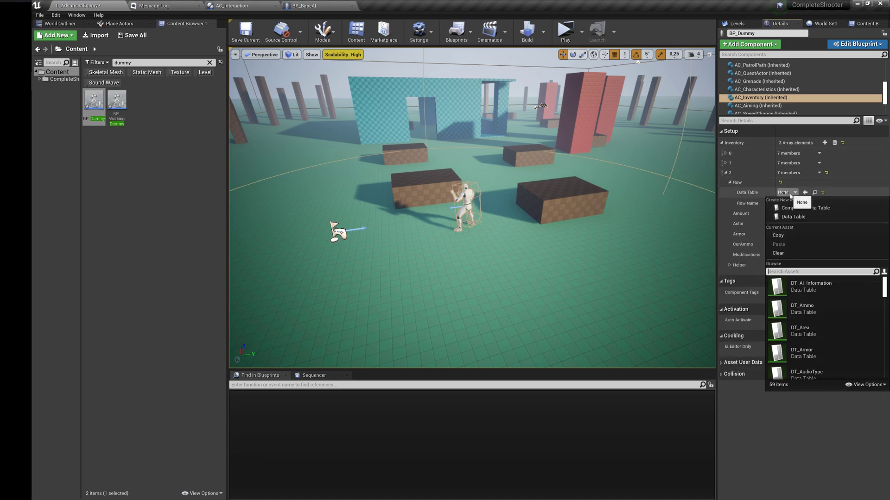
left_click(801, 286)
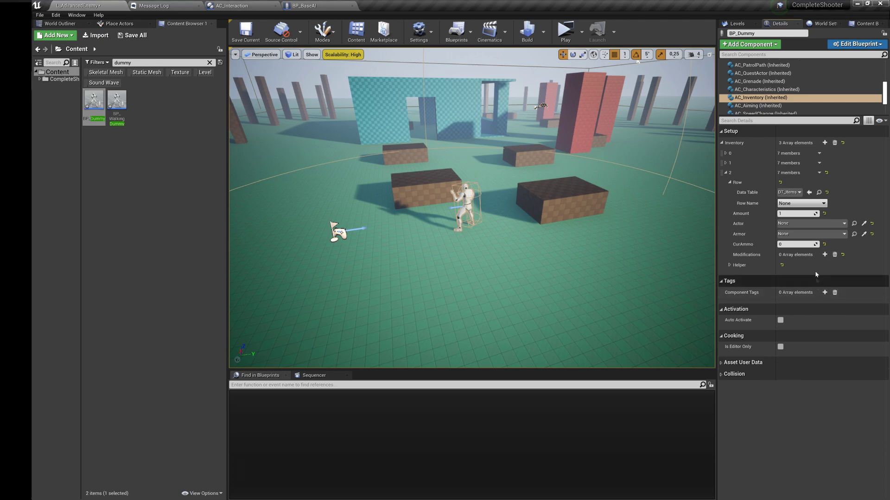
left_click(798, 204)
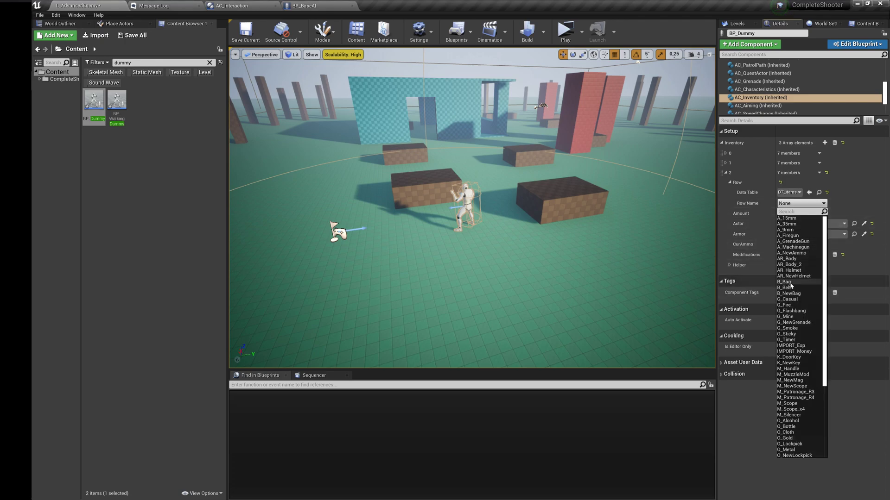
left_click(795, 261)
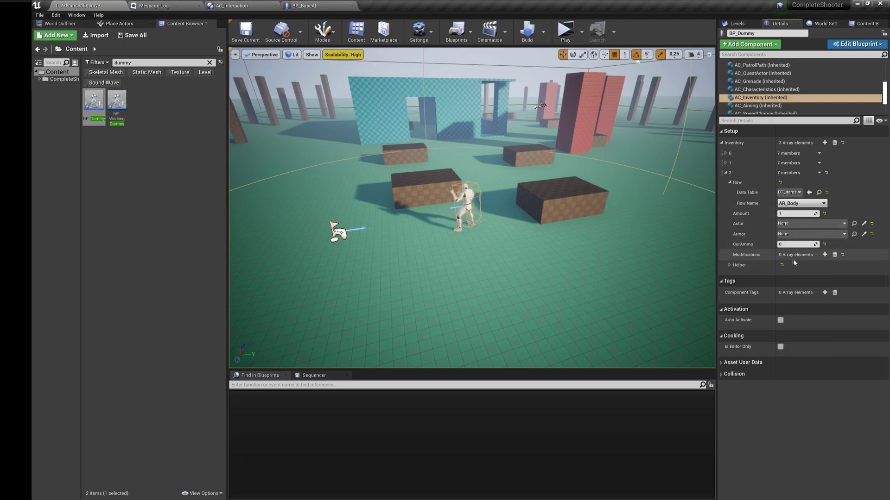
Step: Filter the properties of the BP_Dummy actor itself for "Firs" and set First Ammo Ind to 4
scroll(761, 100, "up", 3)
left_click(760, 62)
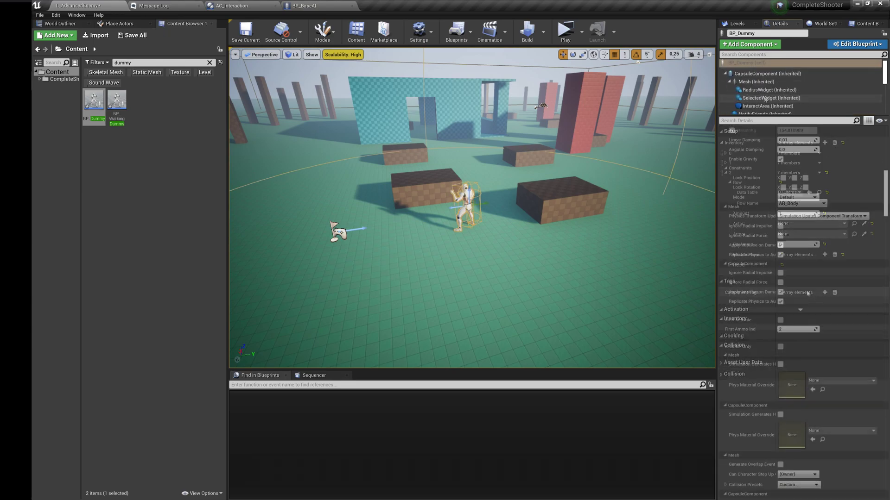
scroll(796, 297, "down", 2)
scroll(786, 298, "up", 13)
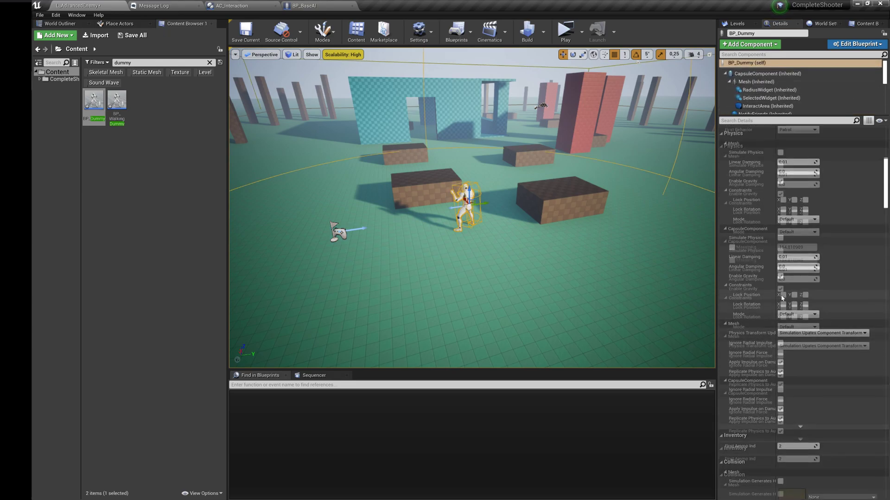
scroll(774, 255, "up", 4)
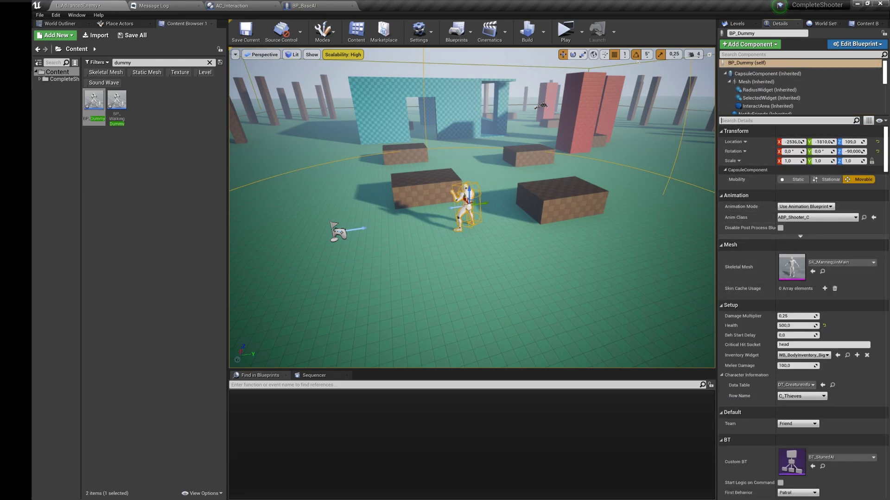
type("Firs")
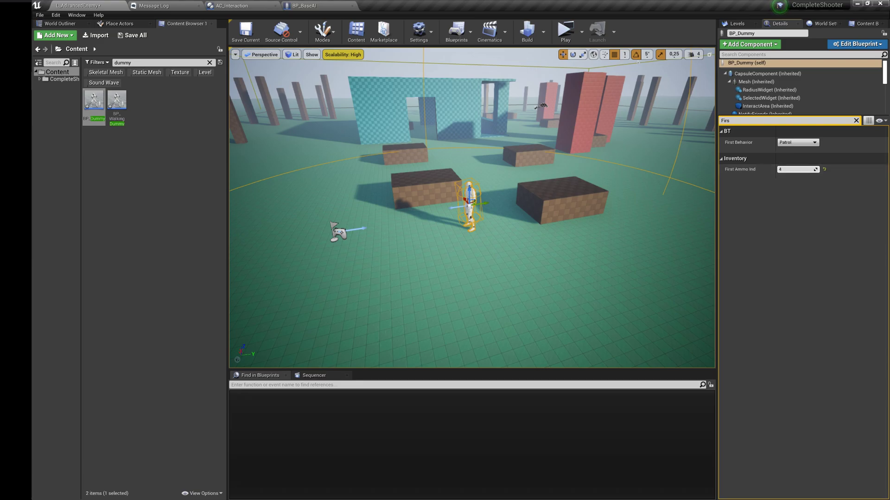
left_click(856, 121)
Step: Examine the dummy's Inventory Widget choices and open the WB_BodyInventory and WB_BagInventory widget blueprints
scroll(753, 113, "down", 6)
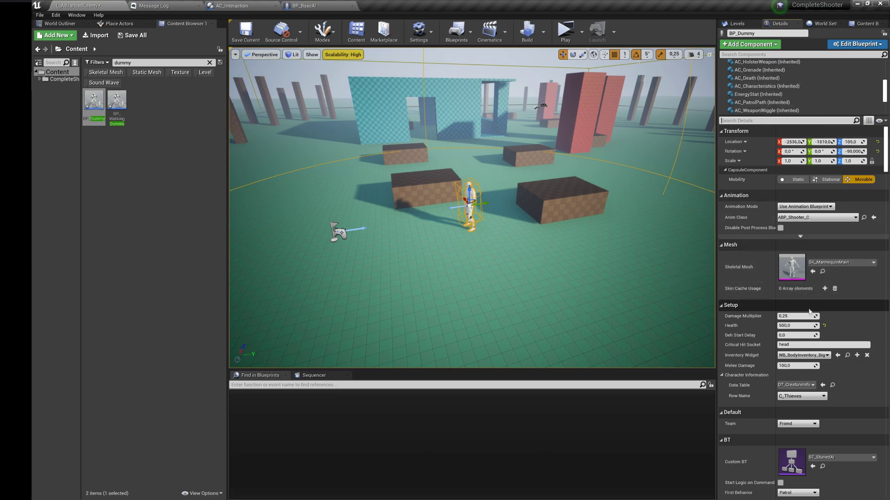
left_click(809, 355)
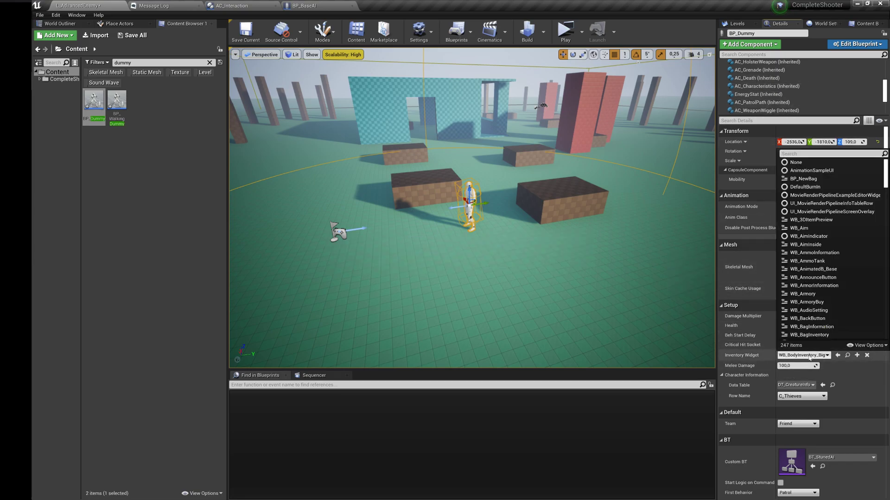
scroll(826, 308, "down", 1)
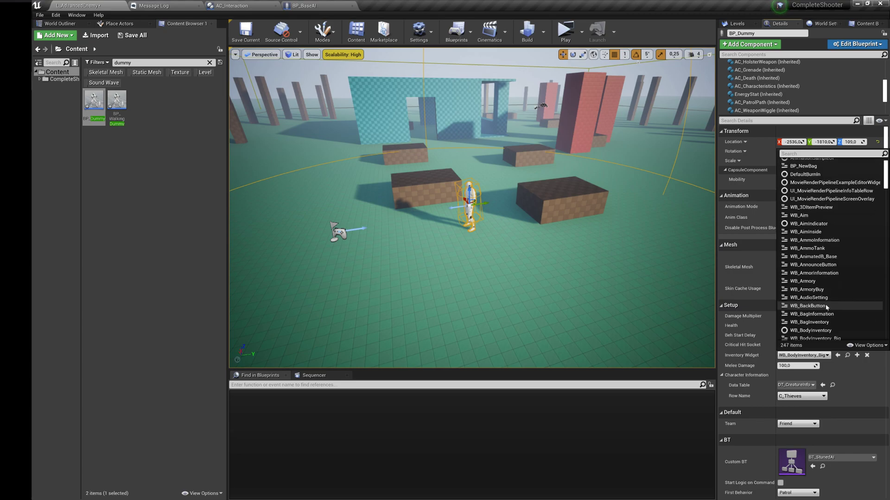
left_click(846, 356)
double_click(117, 107)
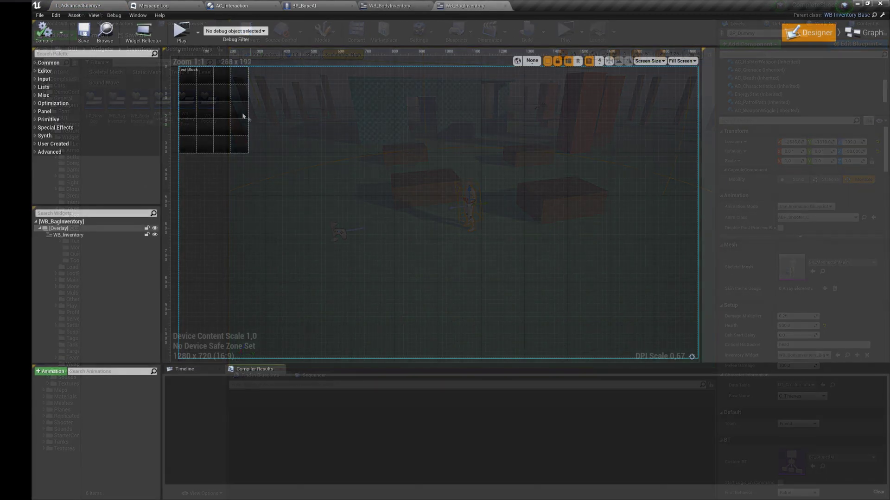
Step: Play test the level by shooting the dummy down and looting an item from its body
left_click(79, 5)
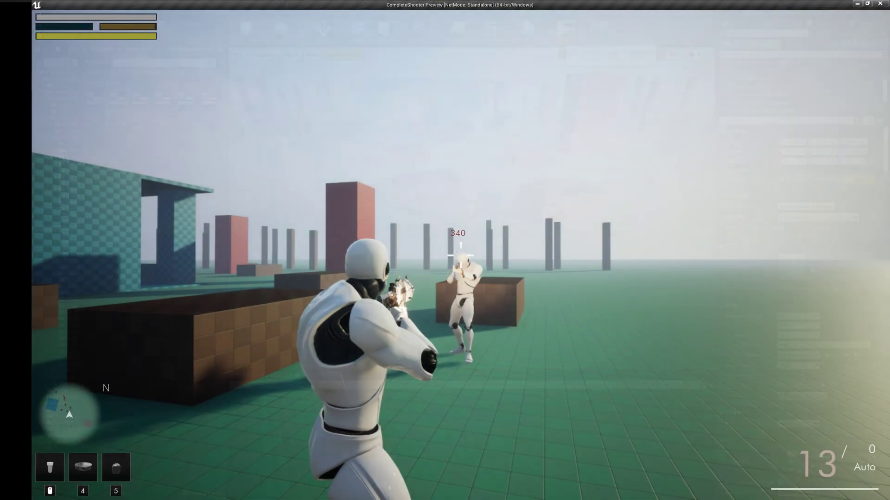
key("d")
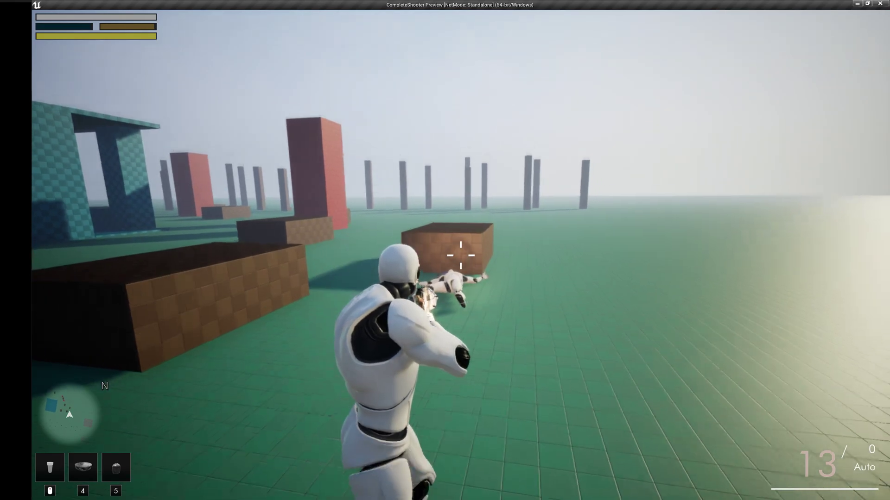
key("w")
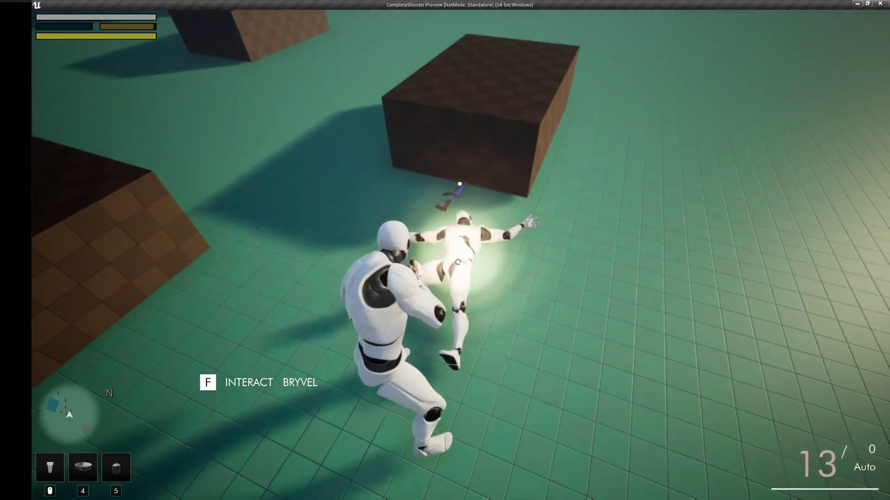
key("f")
left_click_drag(613, 85, 165, 240)
key("Tab")
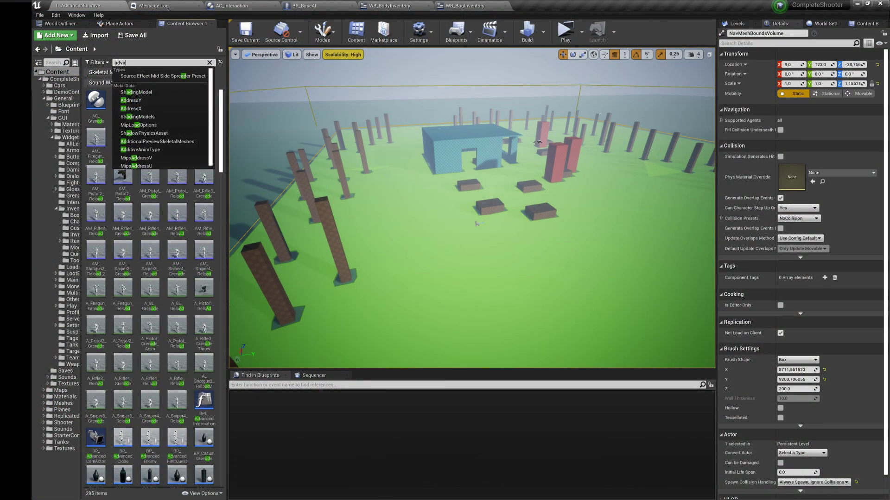
Step: Place a BP_AdvancedEnemy between the two front brown blocks and fight it in a play test
type("n")
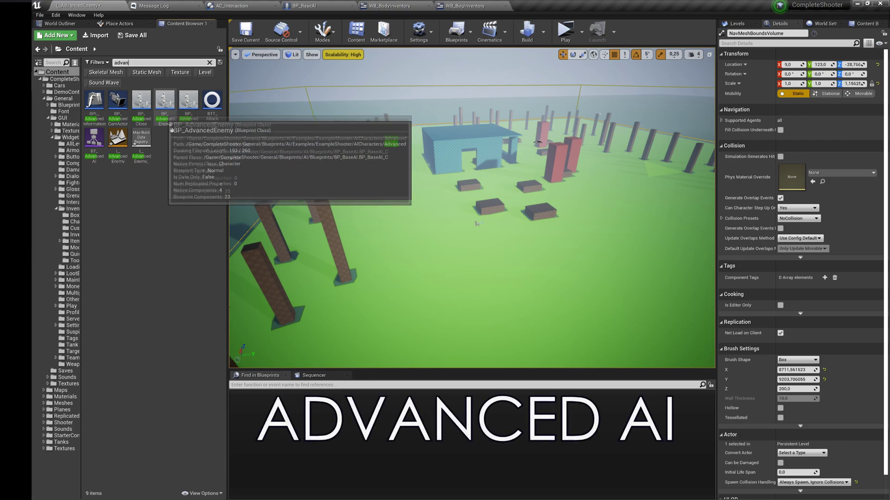
left_click_drag(165, 103, 520, 213)
key("f")
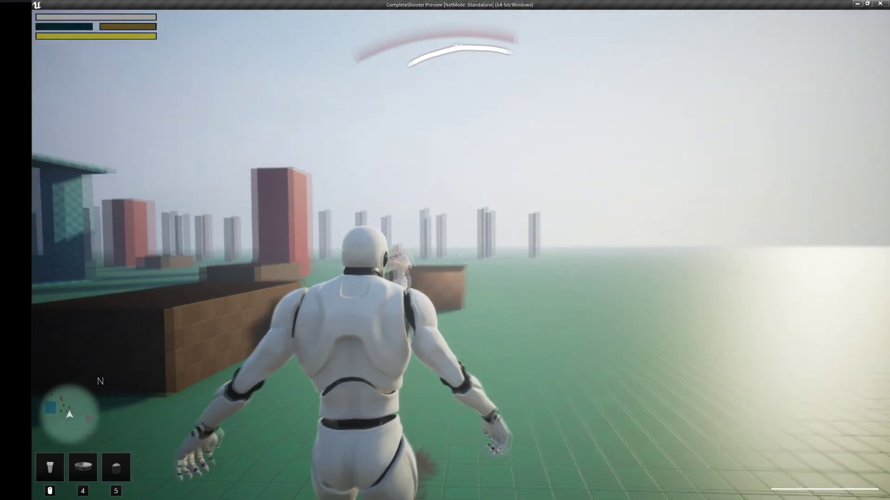
key("1")
left_click(460, 258)
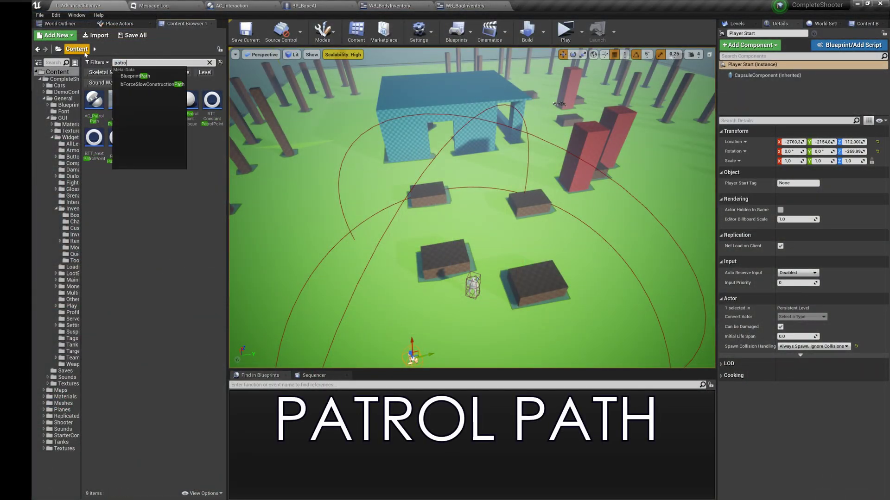
Step: Find the patrol assets and place several BP_PatrolPoint actors around the brown blocks and the blue building
type("l")
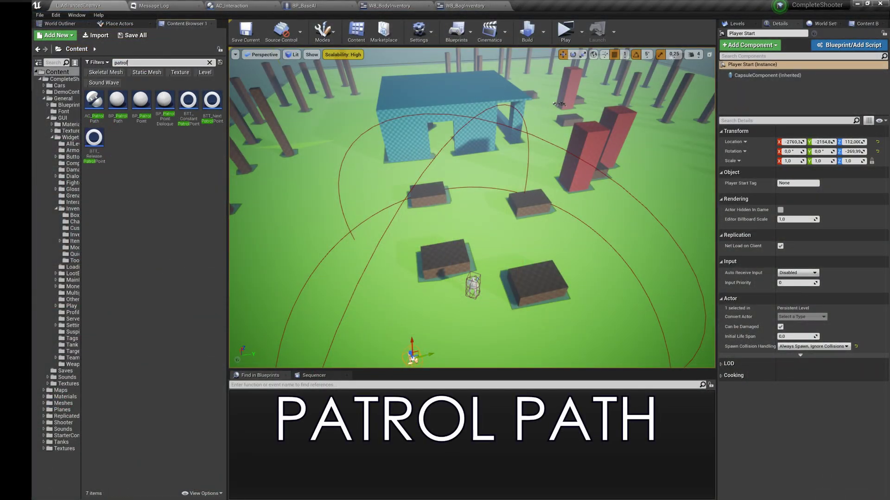
left_click_drag(141, 103, 492, 201)
right_click_drag(492, 201, 452, 201)
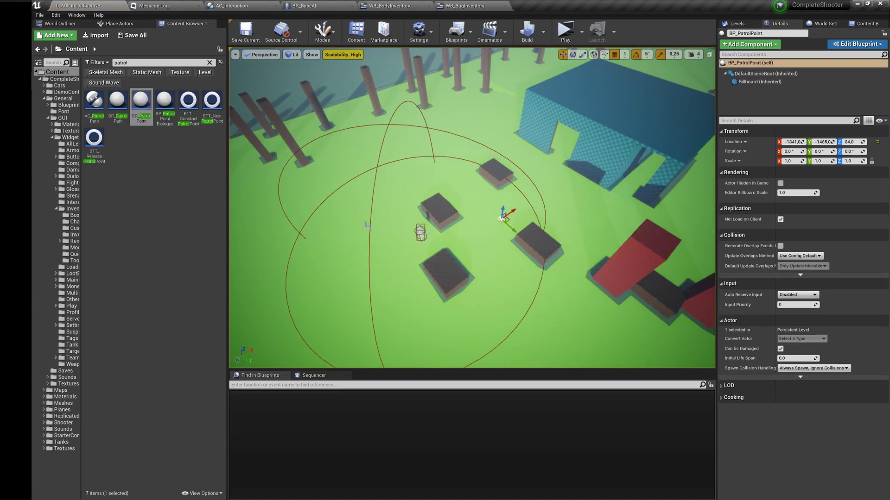
key("d")
right_click_drag(424, 218, 424, 217)
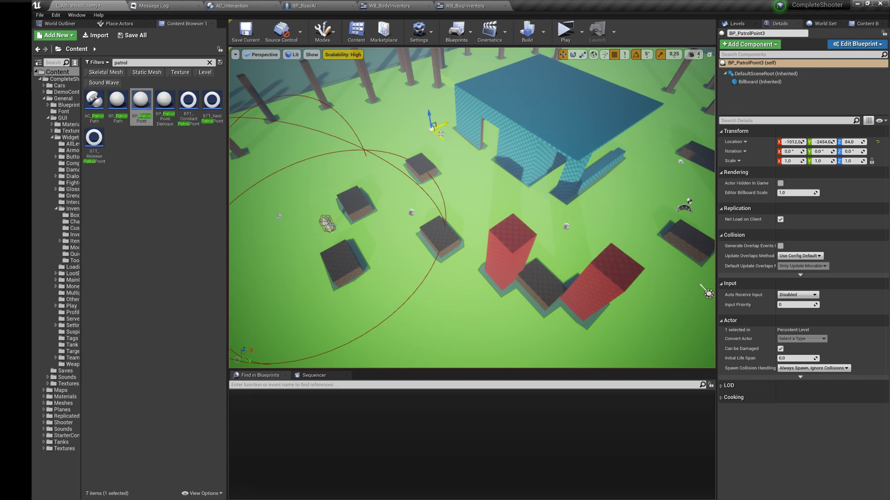
Step: Simulate the level and observe how the advanced enemy moves between the patrol points
left_click(581, 32)
left_click(602, 95)
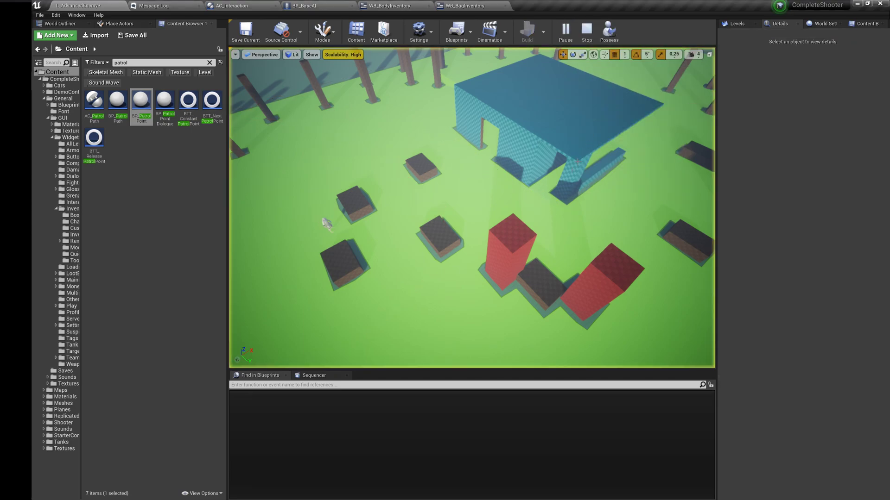
right_click_drag(577, 161, 676, 70)
key("w")
key("w")
right_click_drag(486, 175, 487, 175)
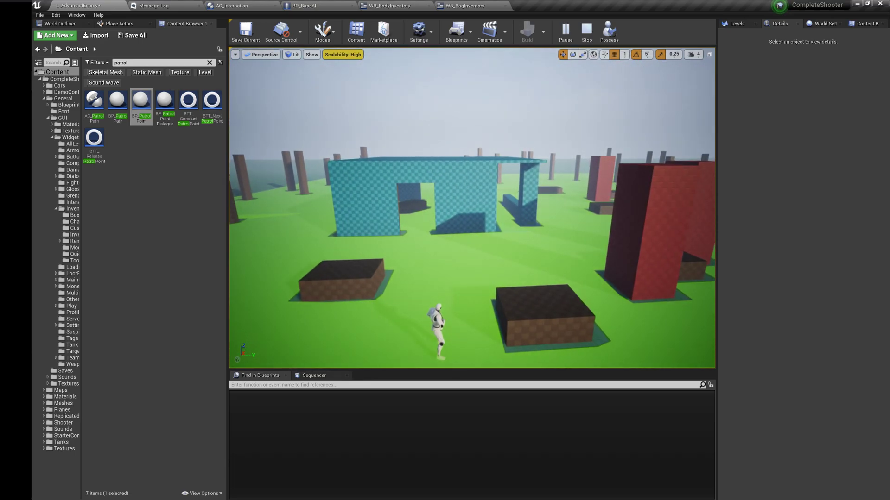
right_click_drag(486, 174, 486, 189)
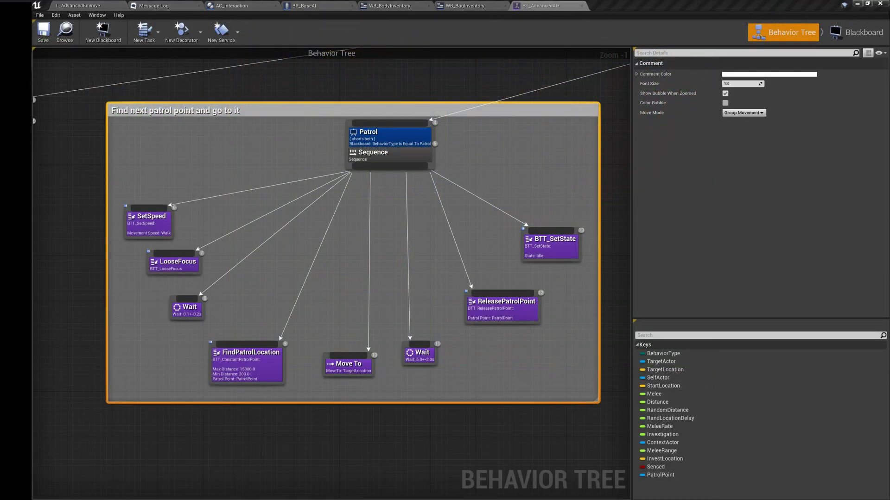
Step: Examine the Patrol sequence for finding and reaching the next patrol point in the BT_AdvancedAI behavior tree
left_click(471, 221)
scroll(394, 300, "down", 4)
scroll(396, 326, "up", 4)
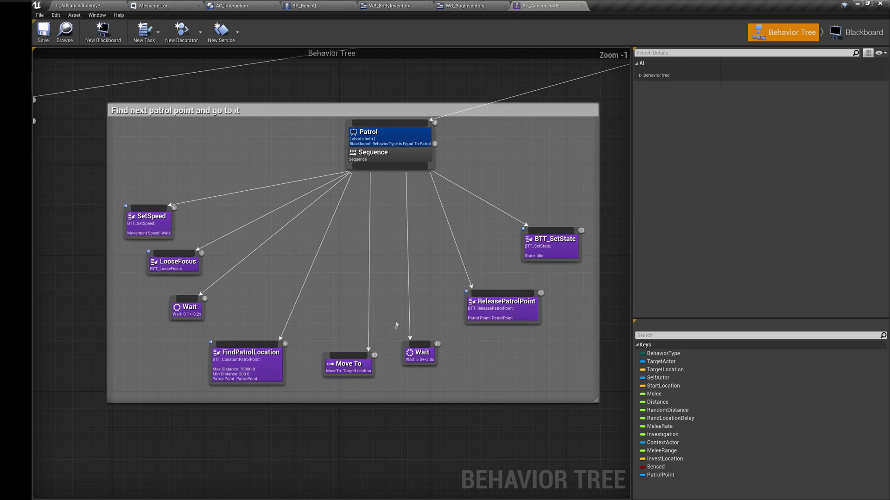
left_click_drag(439, 373, 442, 389)
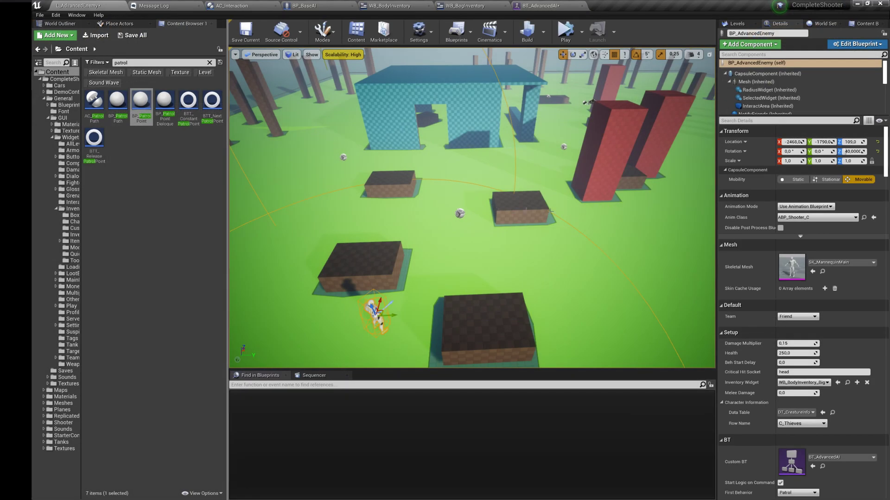
Step: Place a BP_PatrolPath on the open ground beside the brown blocks and rotate it about 70° around Z
left_click_drag(118, 102, 609, 273)
right_click_drag(609, 273, 561, 257)
key("e")
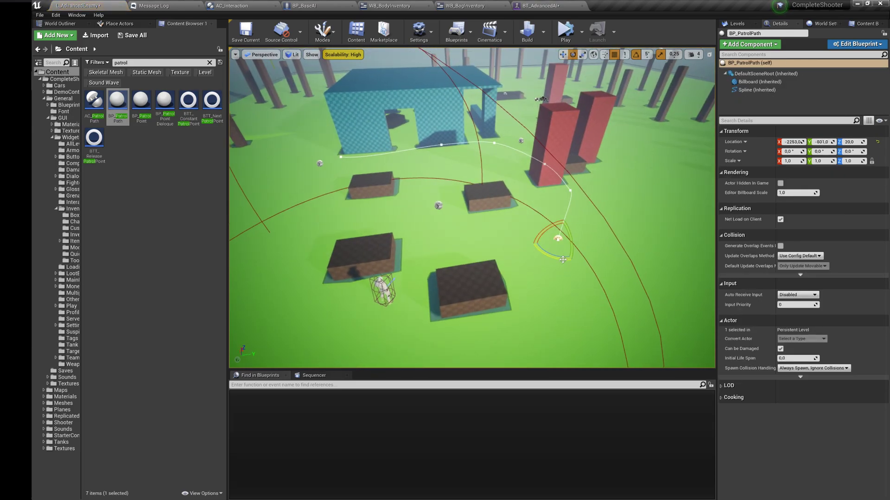
left_click_drag(560, 258, 583, 241)
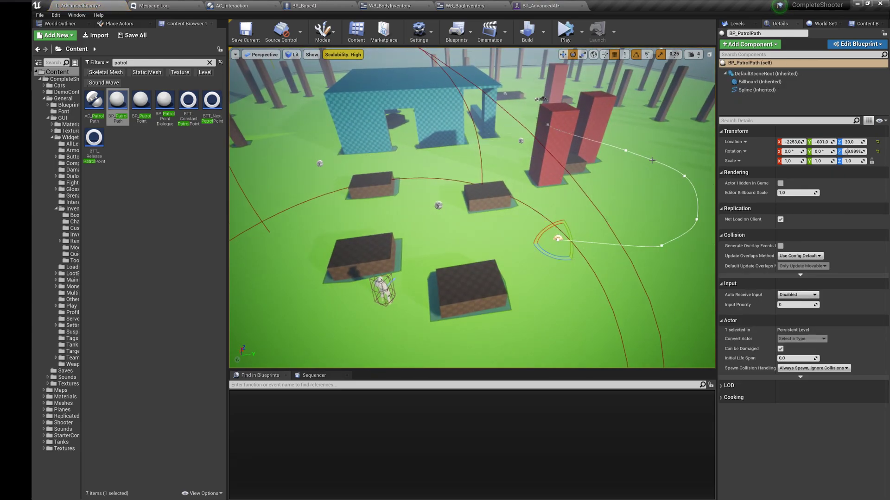
Step: Extend the end of the patrol path's spline toward the nearby brown block and add a spline point there
right_click_drag(652, 161, 576, 222)
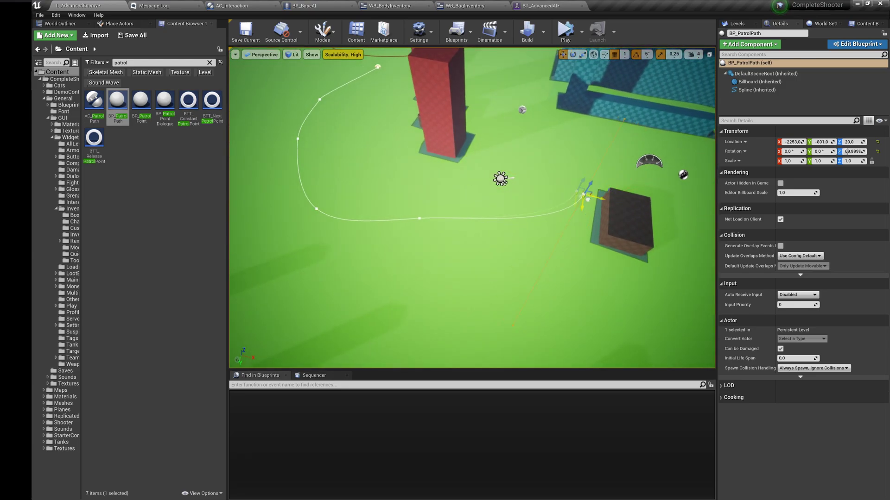
right_click(535, 204)
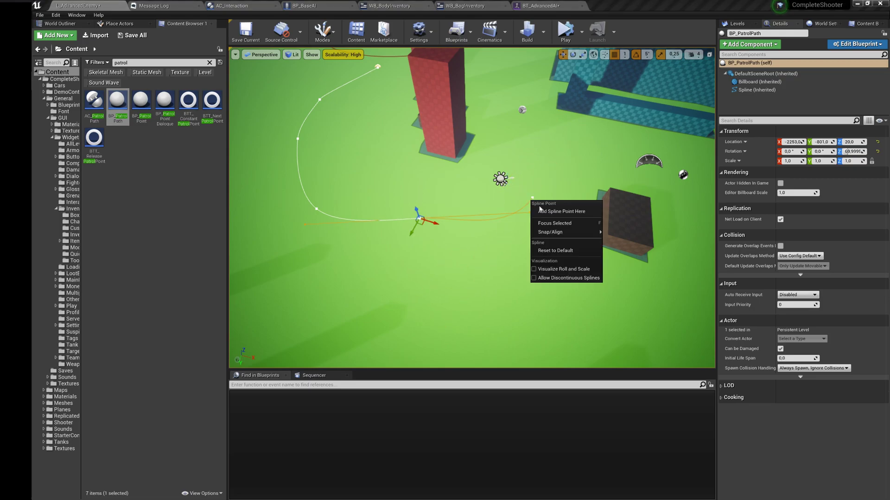
left_click(539, 211)
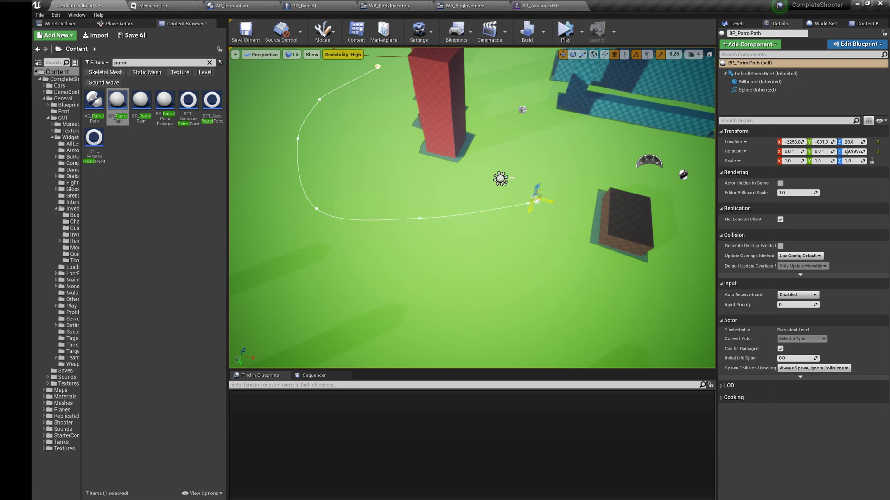
right_click_drag(527, 167, 326, 212)
left_click(390, 181)
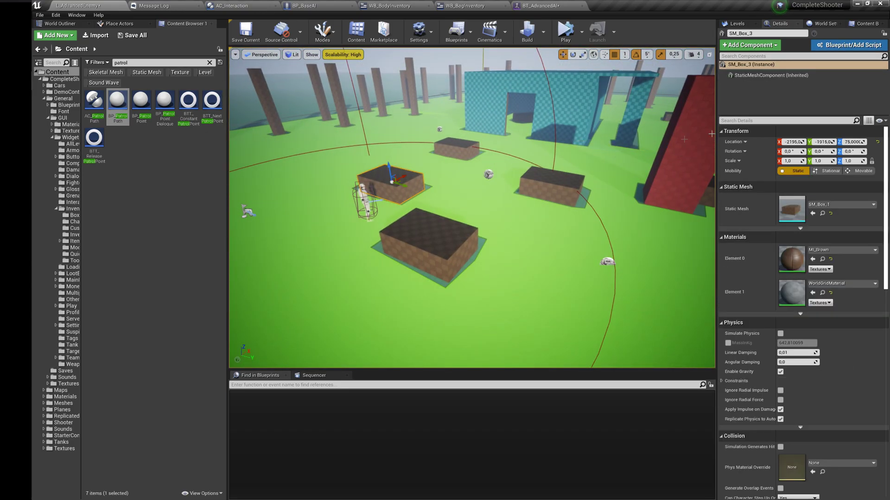
Step: Assign BP_PatrolPath as the walking path of the advanced enemy's AC_PatrolPath component and simulate the level to observe its movement
left_click(366, 201)
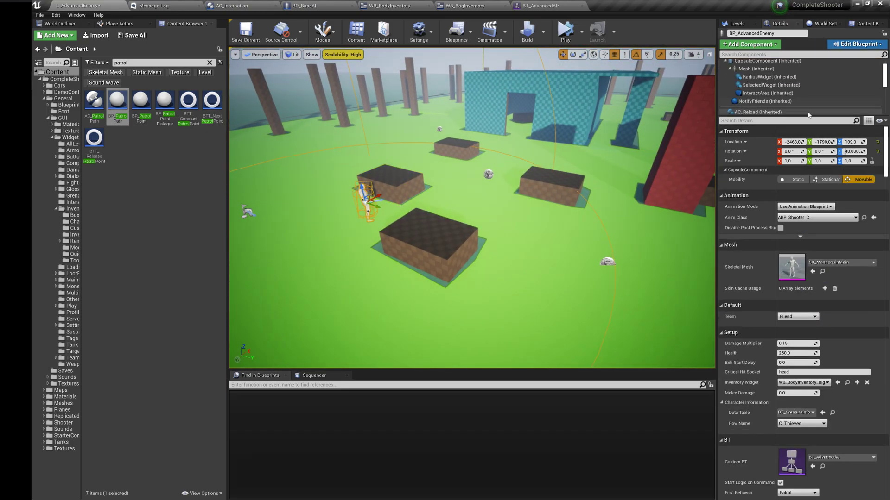
scroll(801, 108, "down", 3)
left_click(801, 104)
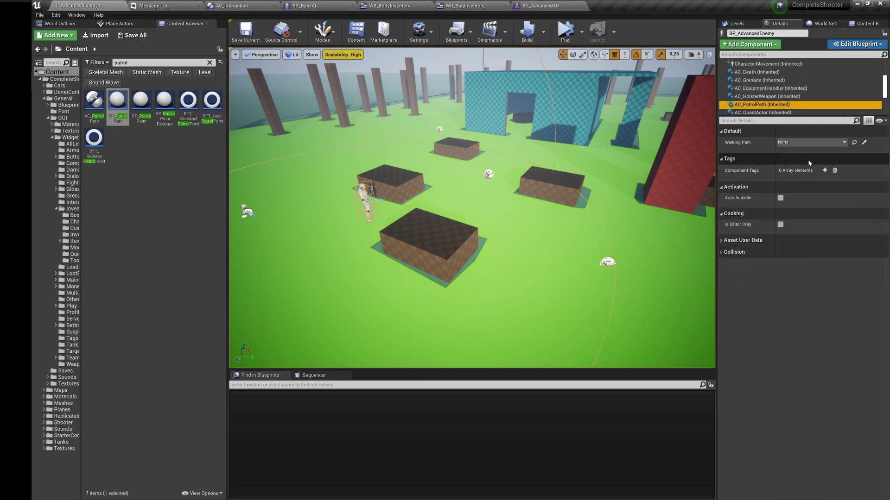
left_click(811, 142)
left_click(795, 182)
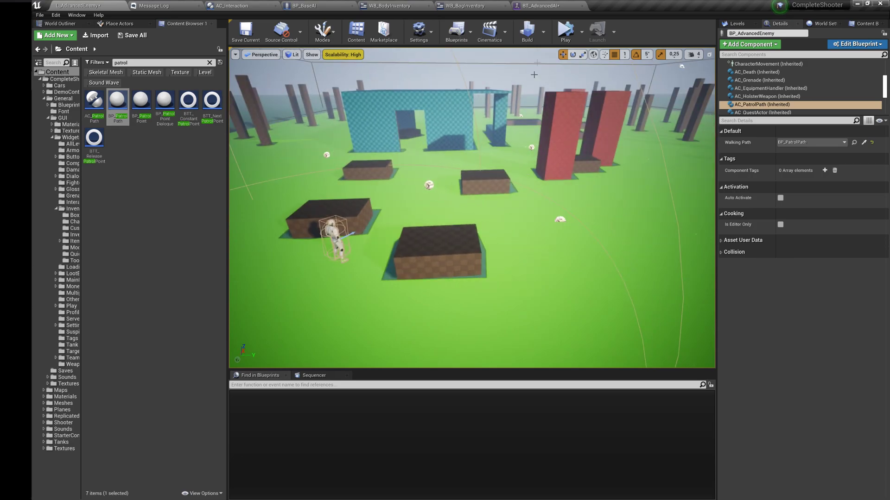
left_click(566, 31)
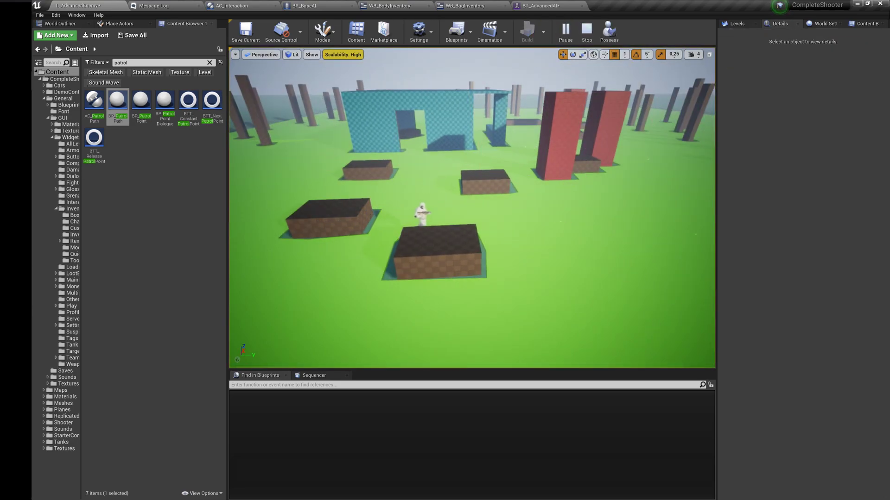
right_click_drag(471, 208, 528, 185)
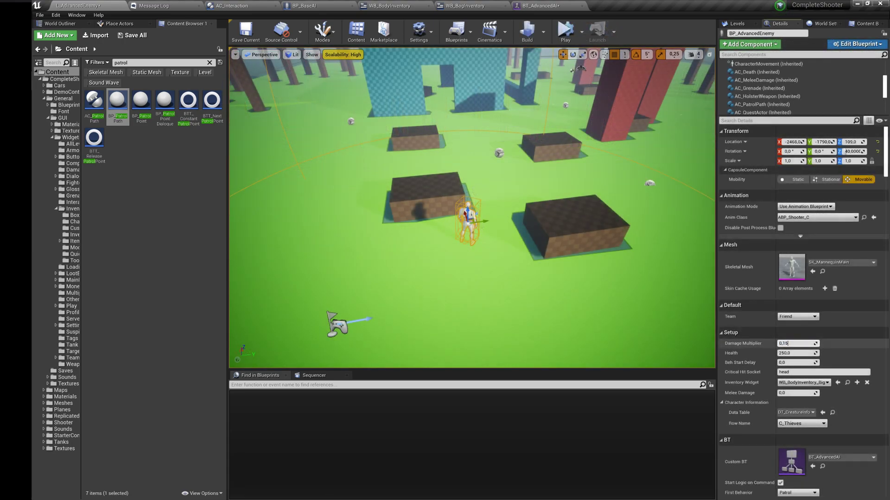
Step: Set the advanced enemy's damage multiplier to 0.01 and health to 1000, and playtest a firefight against it with the pistol
left_click(809, 353)
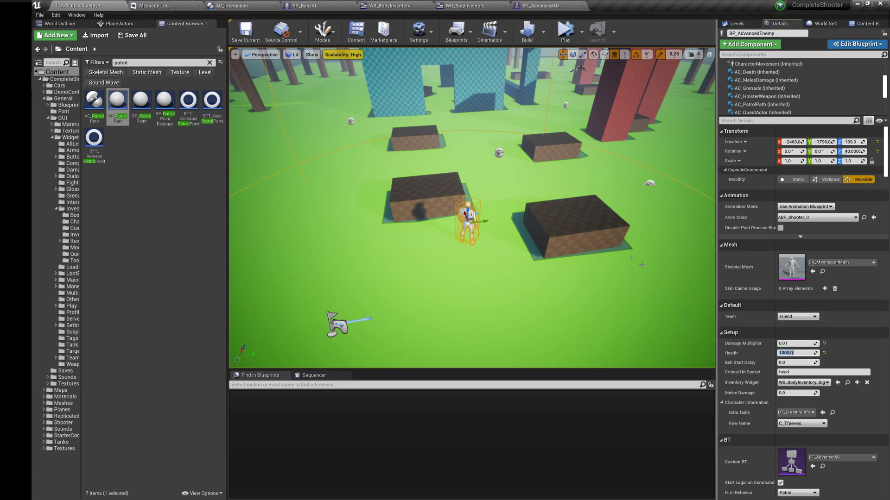
left_click(582, 33)
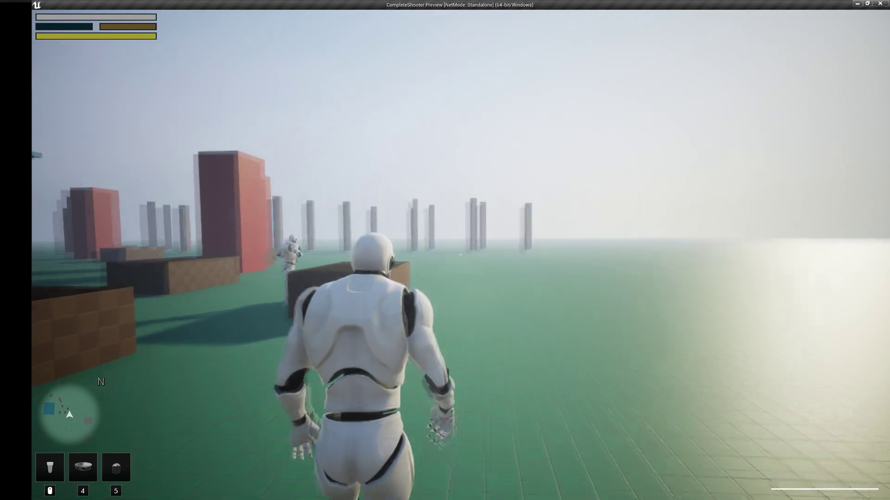
key("w")
key("1")
key("w")
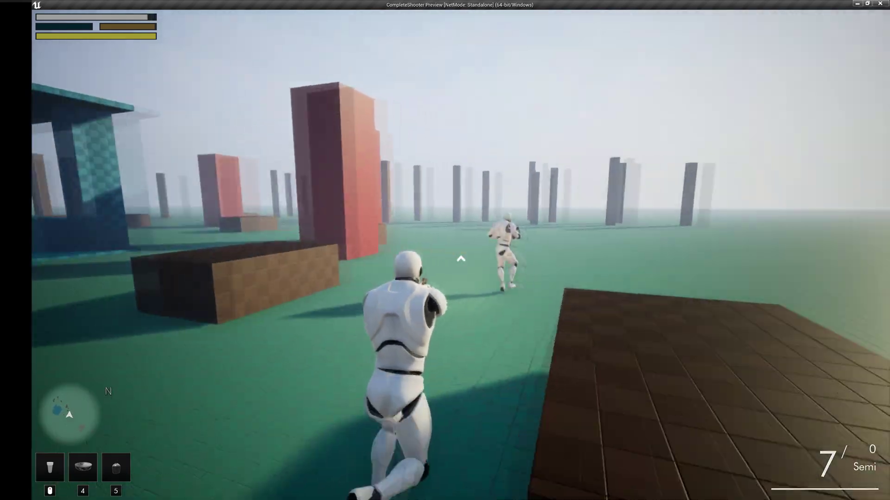
key("s")
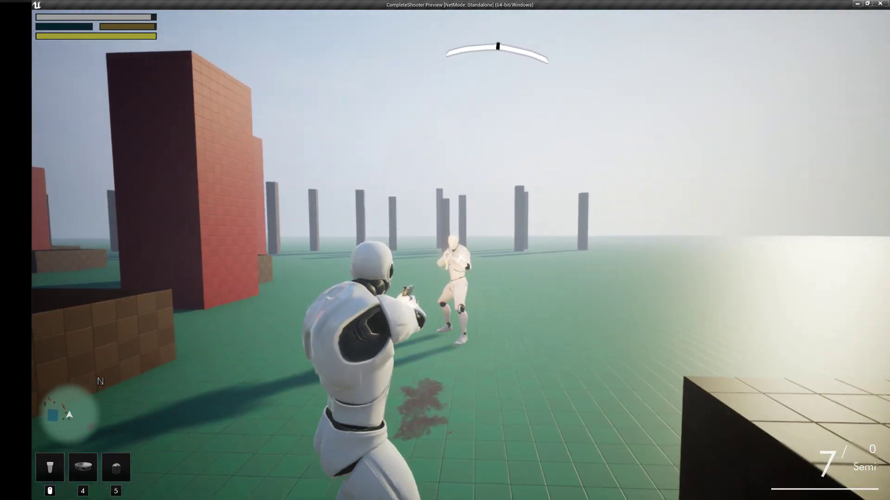
key("s")
left_click(445, 250)
left_click(445, 250)
key("s")
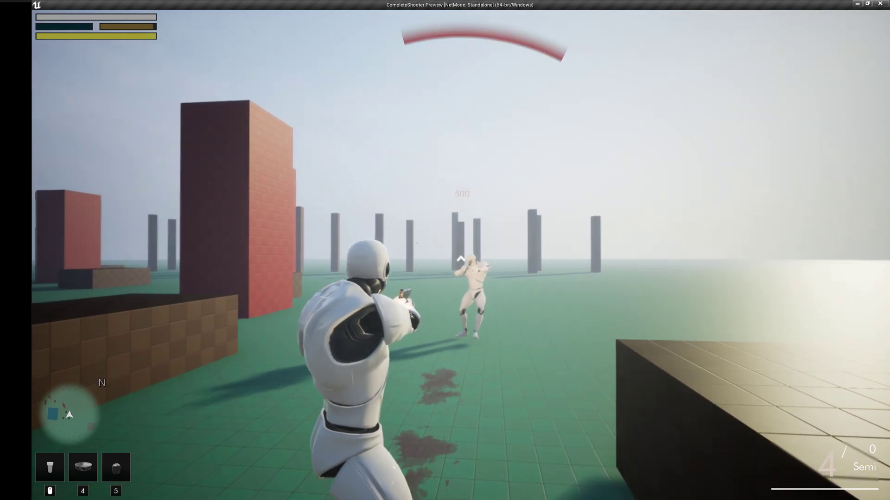
left_click(445, 250)
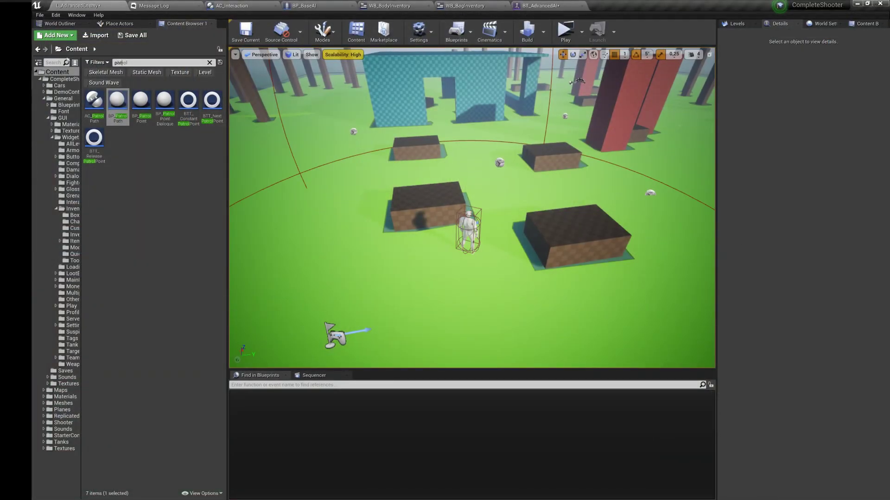
Step: Find the E_Phrases enumeration and add an enumerator named NewType to it
key("ctrl+a")
type("phras")
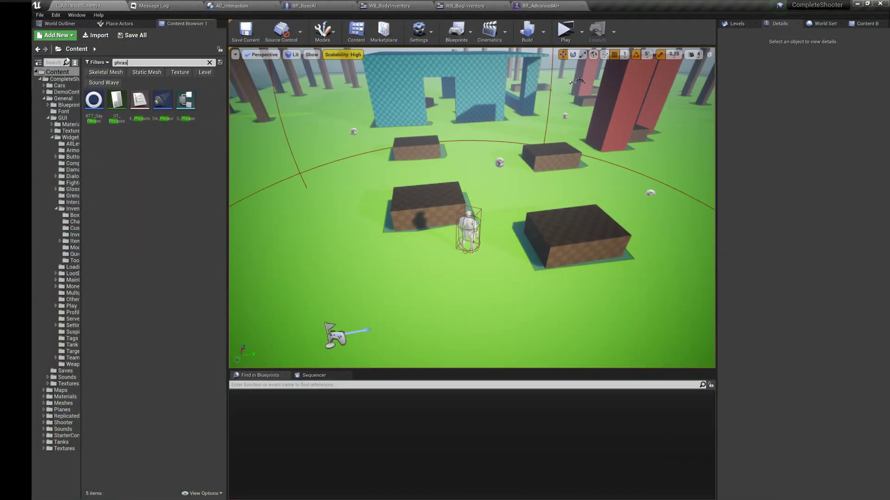
double_click(140, 101)
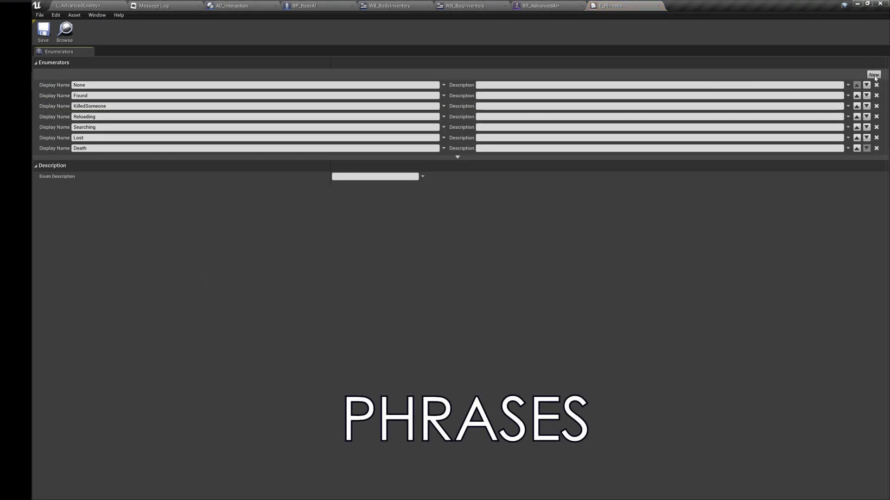
left_click(166, 159)
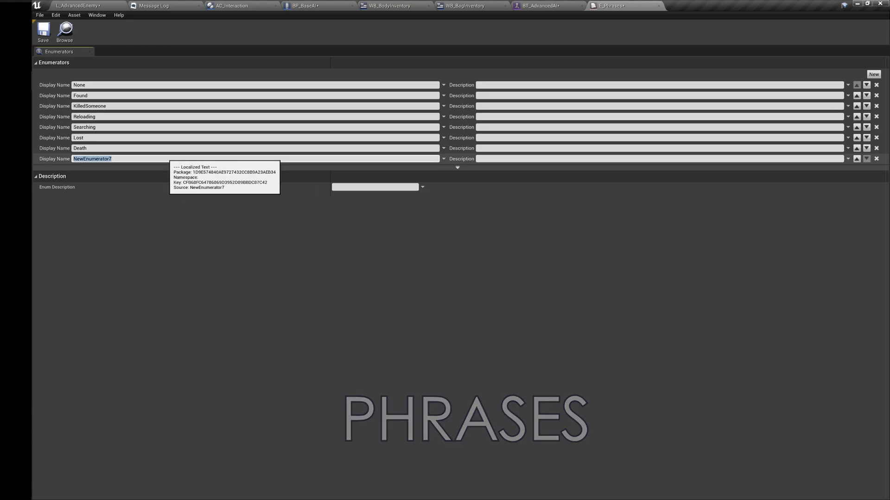
type("NewType")
key("Return")
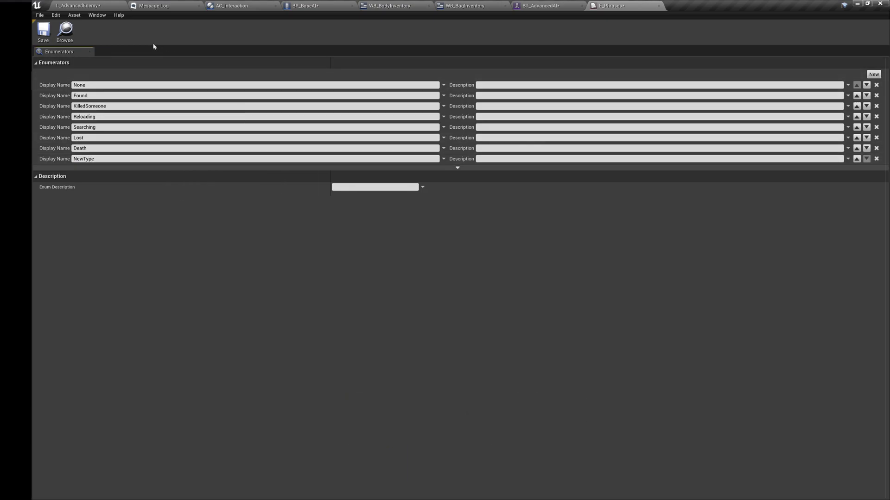
Step: Open the DT_Phrases data table and add a row with its phrase set to NewType
left_click(102, 4)
left_click(124, 106)
double_click(124, 105)
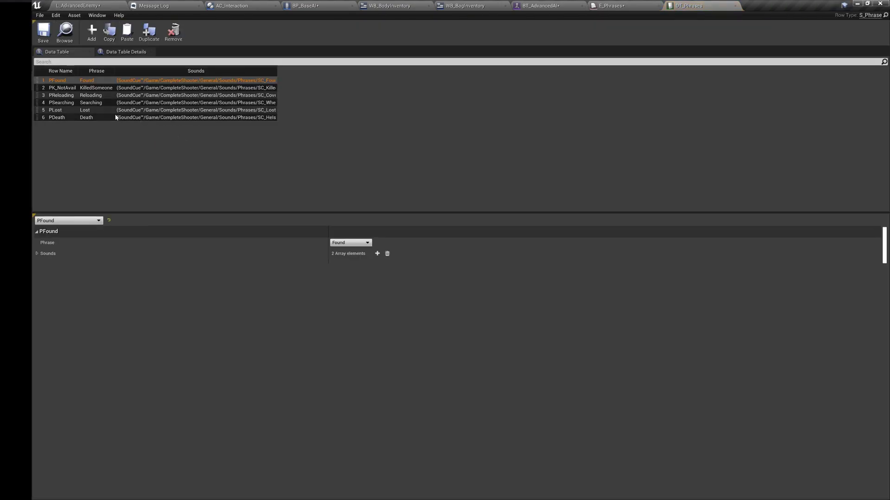
left_click(91, 31)
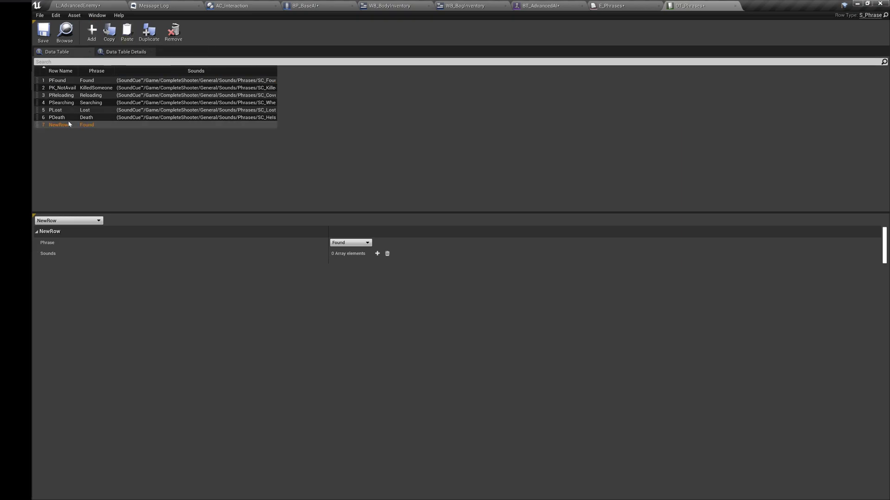
left_click(346, 237)
left_click(347, 243)
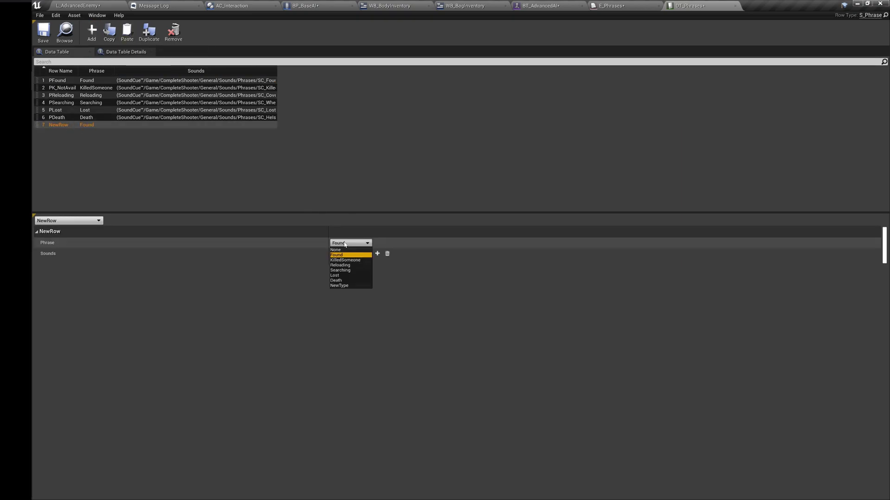
left_click(339, 285)
Step: Add SC_Water_Cue as a sound for the NewType row and open that sound cue
left_click(377, 254)
left_click(370, 273)
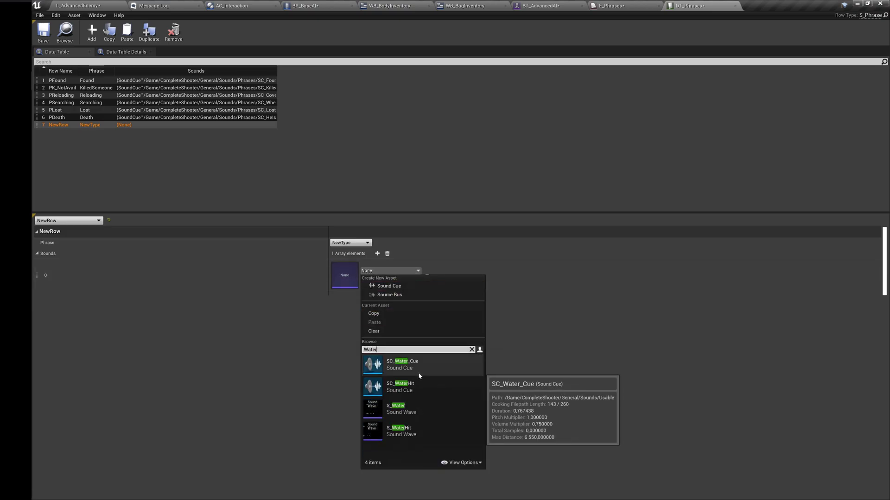
left_click(410, 374)
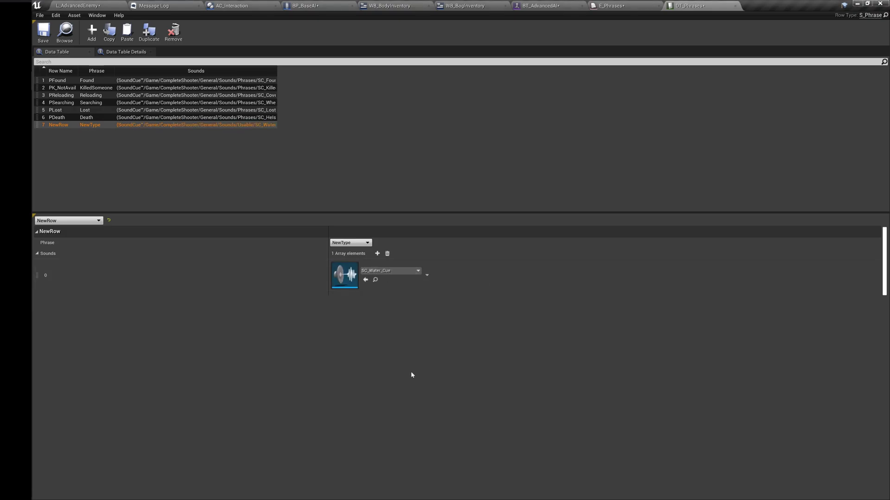
double_click(344, 275)
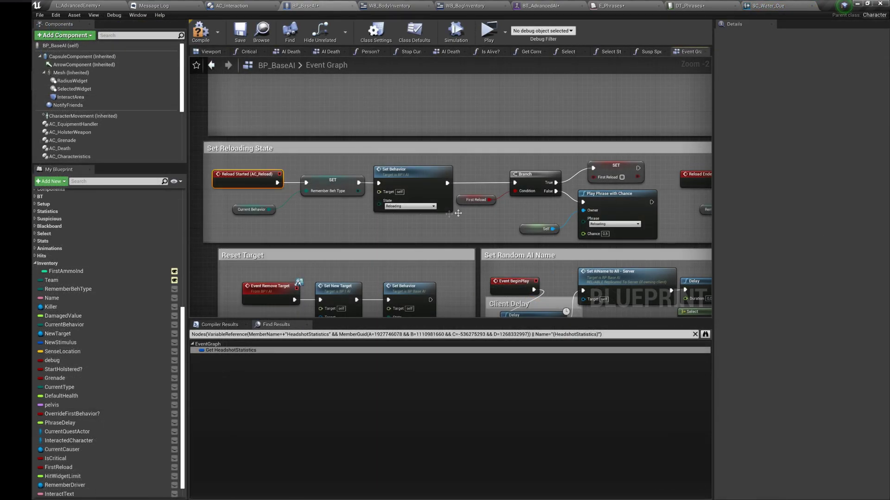
Step: In BP_BaseAI, copy the Play Phrase with Chance and Self nodes from Set Reloading State to the Delay node before the logic-start Branch
left_click_drag(539, 211, 597, 232)
scroll(665, 227, "up", 1)
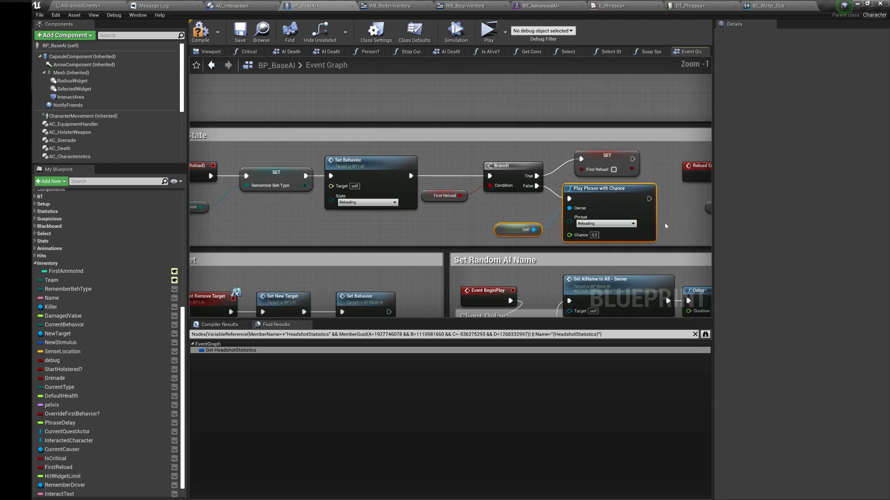
right_click_drag(591, 217, 612, 208)
scroll(447, 169, "down", 1)
right_click_drag(446, 169, 454, 202)
scroll(454, 202, "up", 1)
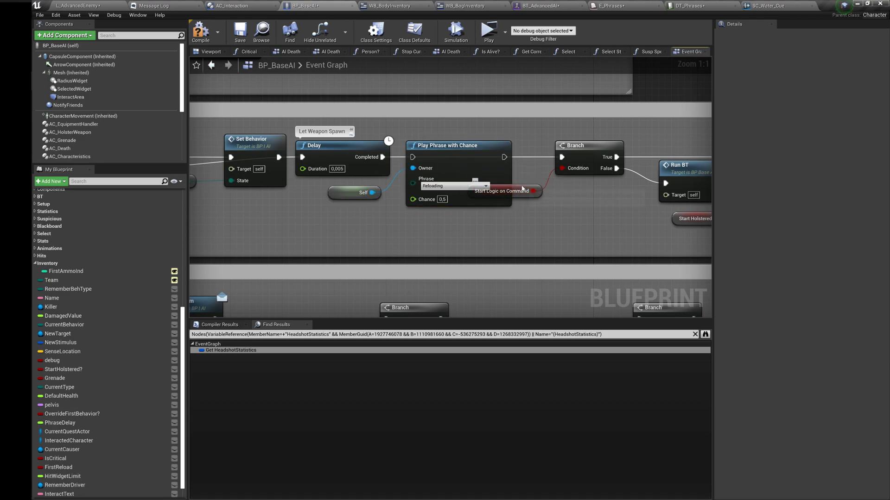
Step: Wire the copied Play Phrase with Chance node between the Delay and Branch, with phrase NewType and chance 1.0
left_click_drag(523, 189, 518, 216)
left_click_drag(384, 158, 411, 159)
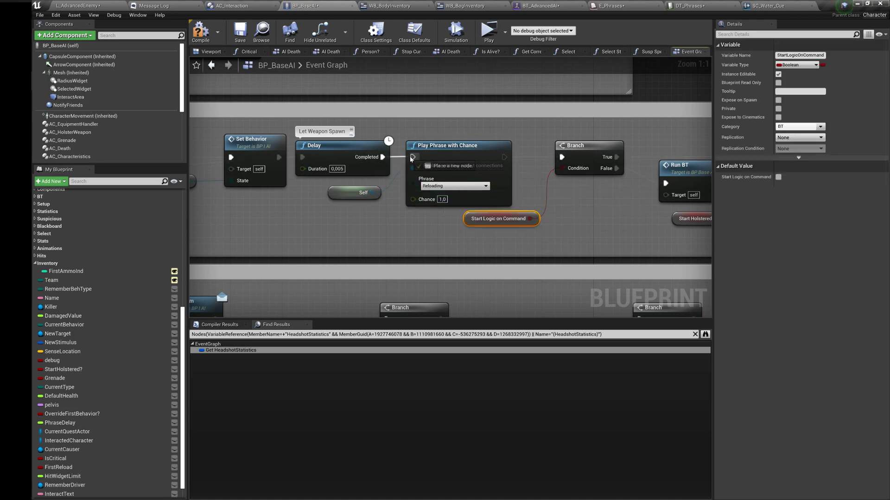
left_click_drag(504, 157, 554, 156)
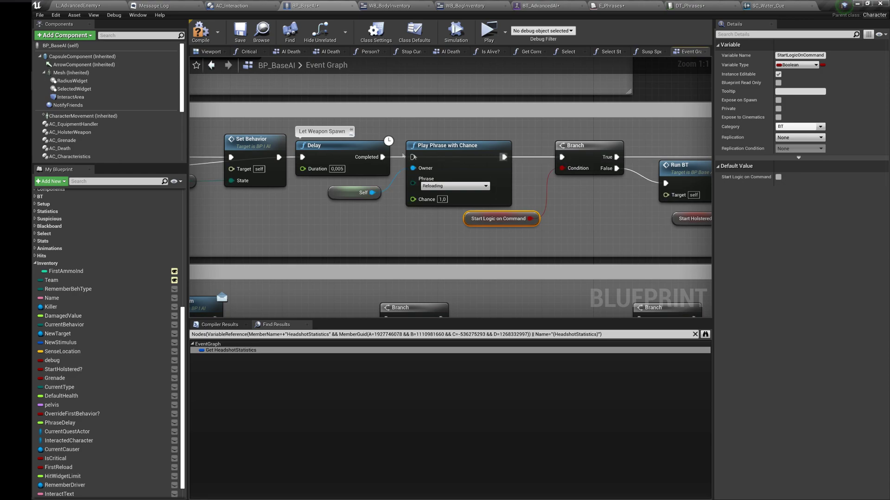
left_click_drag(415, 160, 381, 158)
left_click(440, 186)
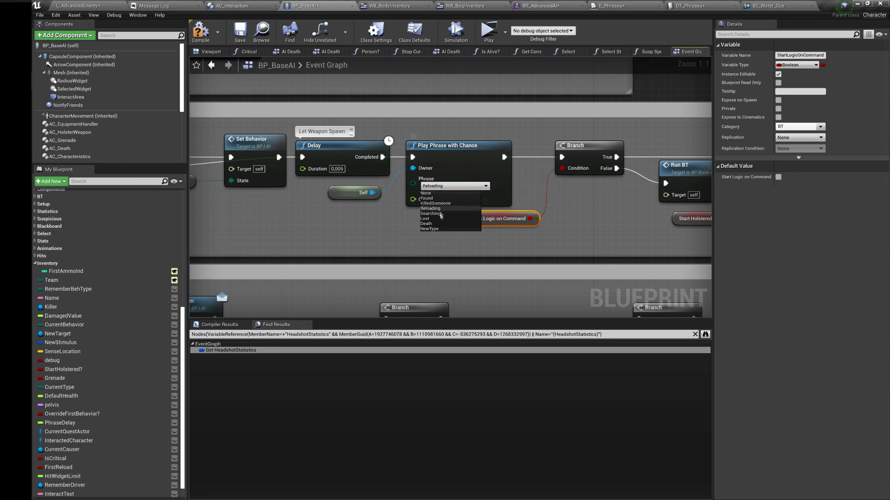
left_click(438, 230)
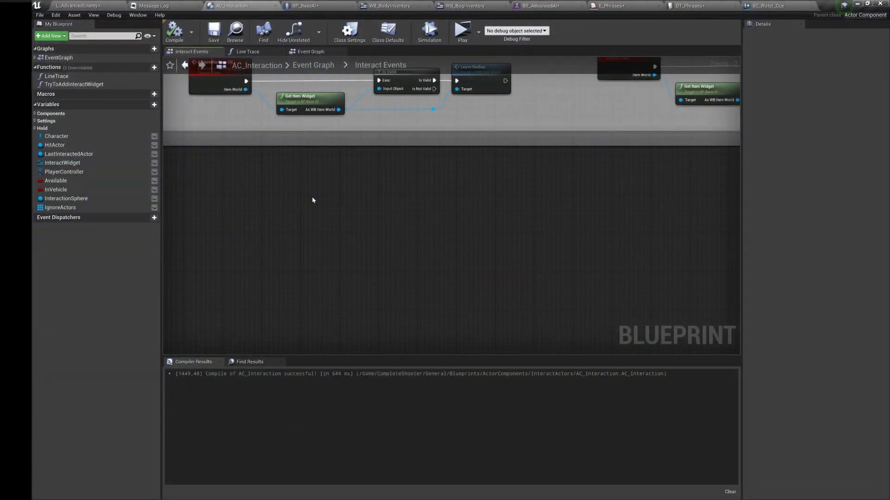
Step: Add a Play Phrase with Chance node in the empty area of AC_Interaction's Interact Events graph
right_click(312, 200)
type("phra")
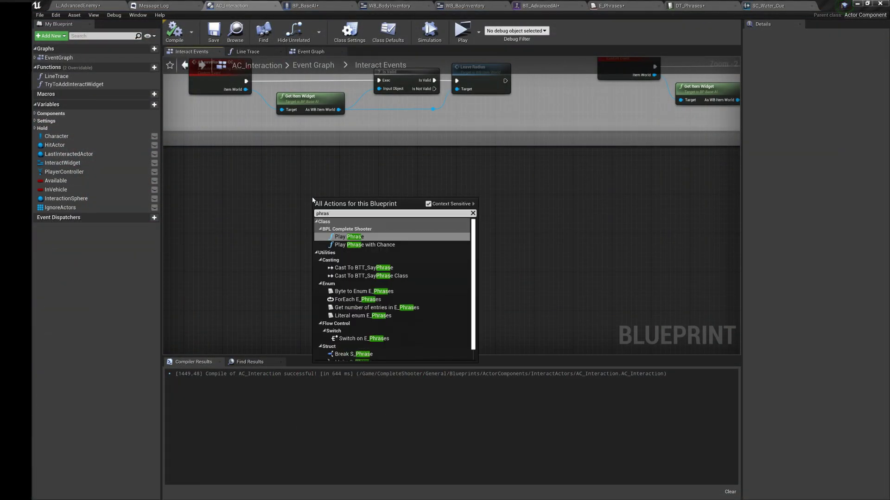
type("s")
key("Down")
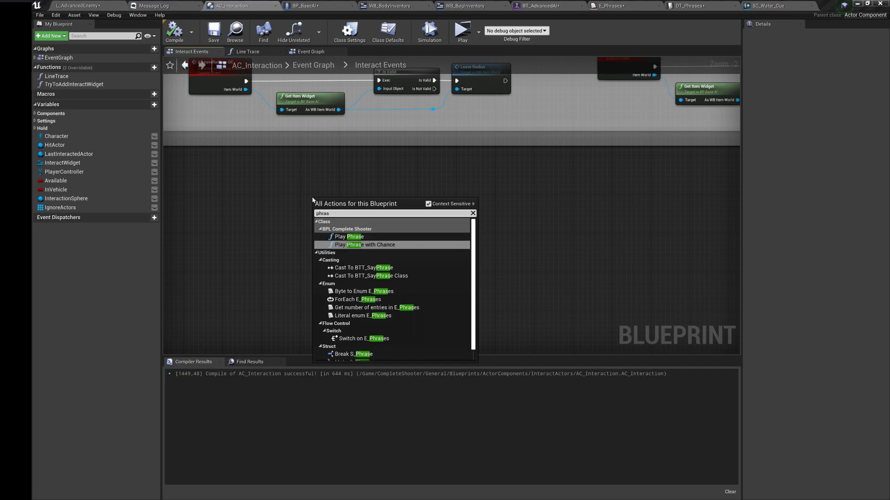
key("Return")
scroll(287, 201, "up", 2)
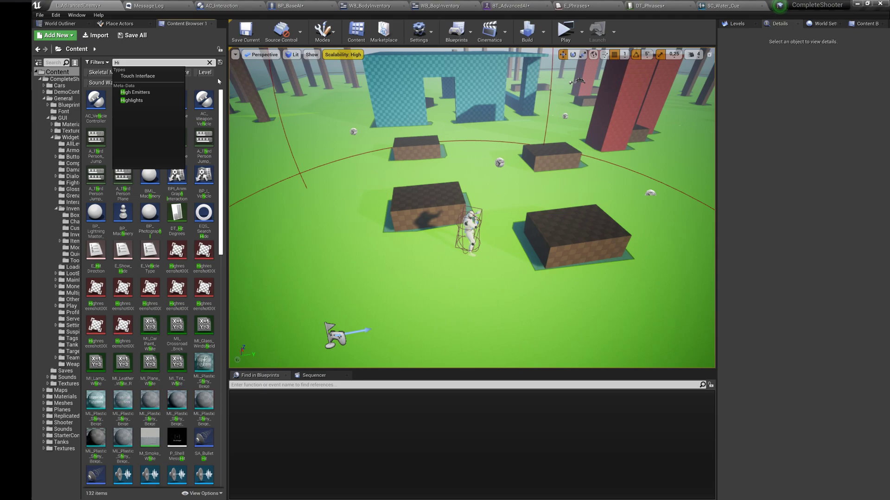
Step: Open the DT_HitDegrees data table and review the death animation assigned to each hit direction
scroll(217, 78, "down", 5)
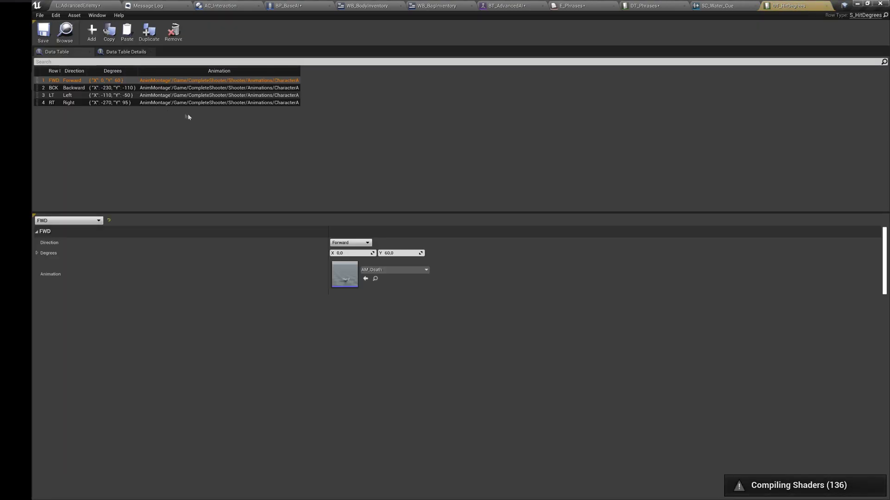
left_click(200, 87)
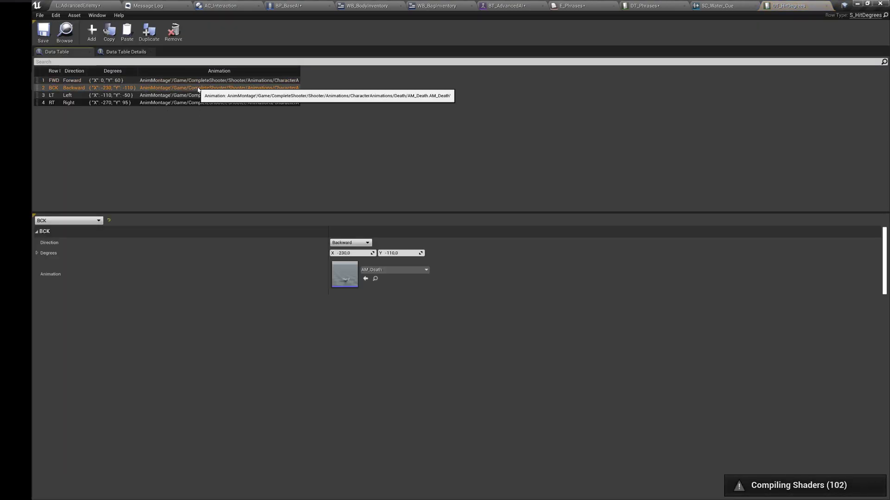
left_click(195, 95)
left_click(194, 102)
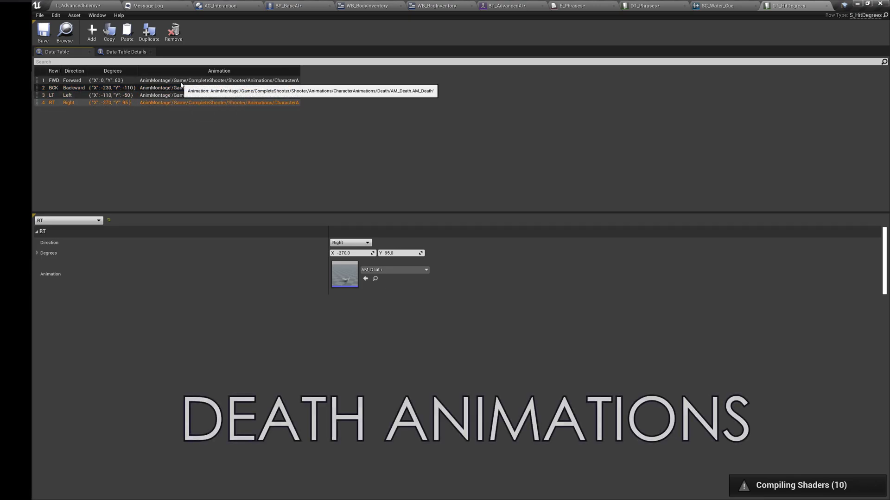
Step: Open the right-direction row's AM_Death montage and examine the placement of its PlayMontageNotify marker
double_click(344, 274)
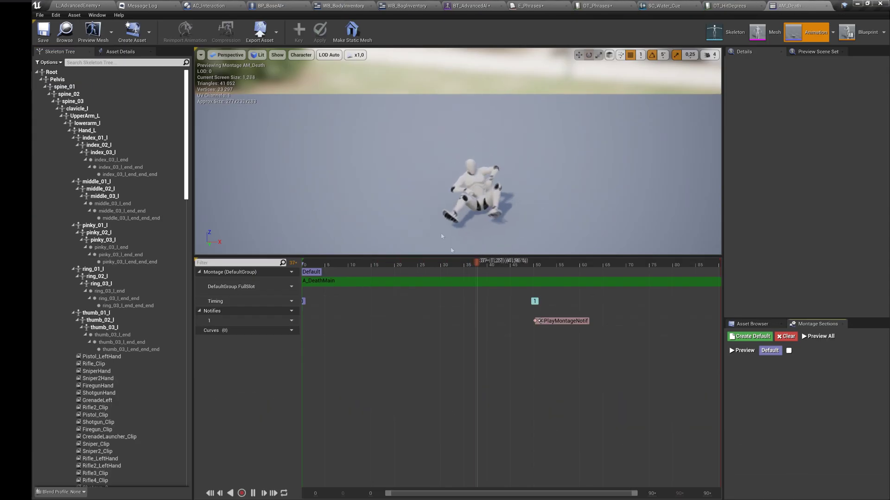
left_click(563, 320)
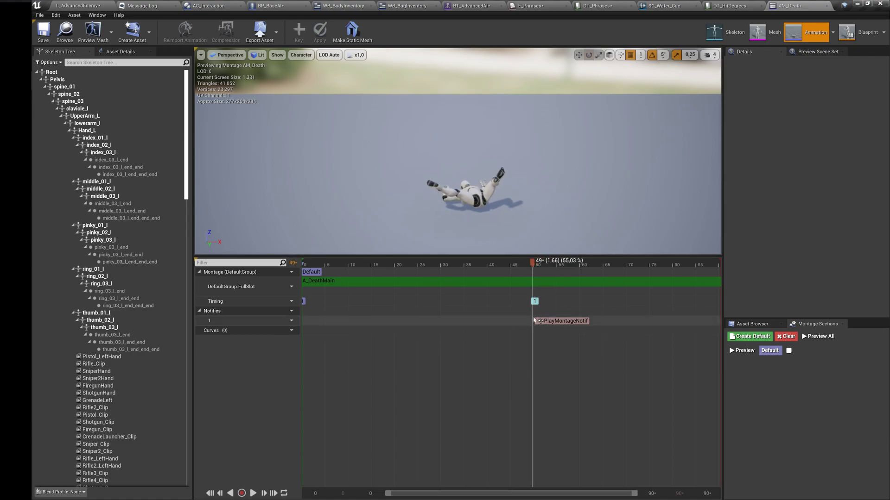
Step: Try adding a second PlayMontageNotify earlier on the AM_Death montage's notify track, and remove it
left_click_drag(464, 249, 570, 273, "alt")
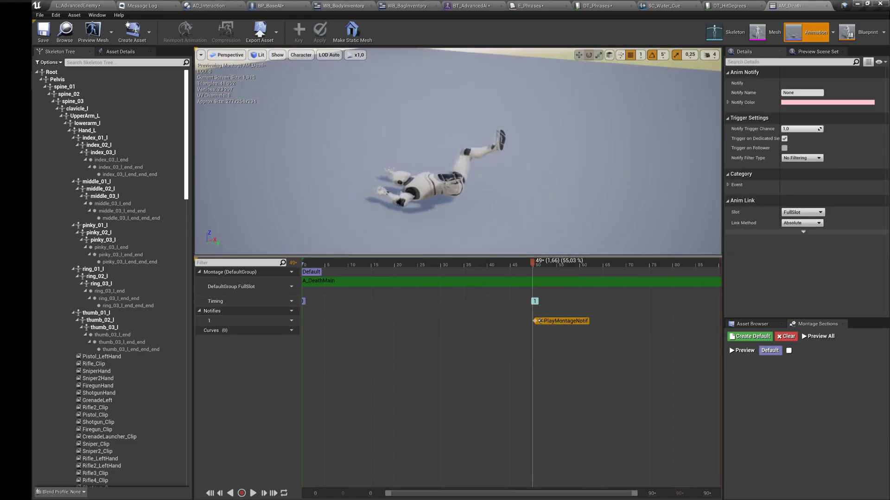
scroll(465, 249, "up", 6)
right_click(502, 323)
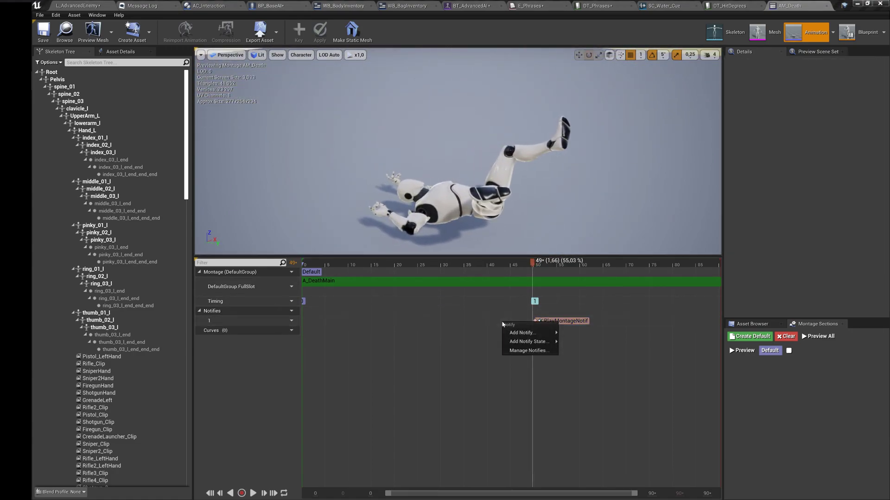
mouse_move(523, 333)
left_click(587, 371)
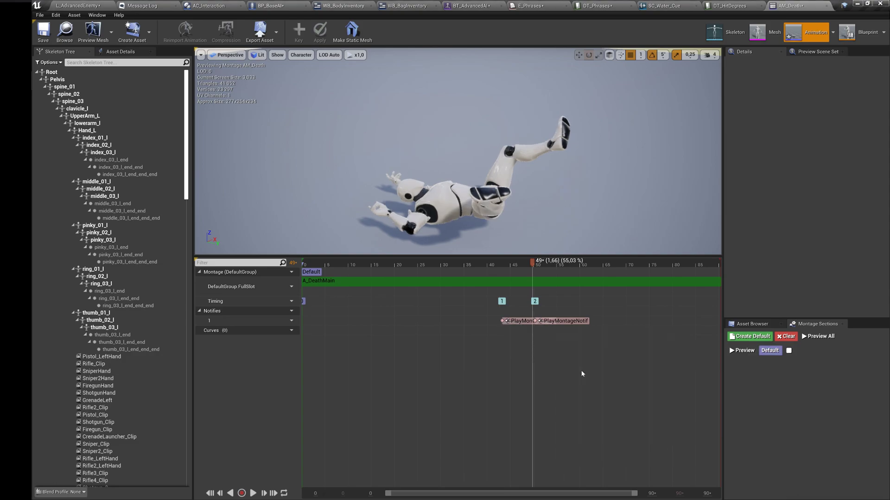
left_click_drag(508, 322, 429, 325)
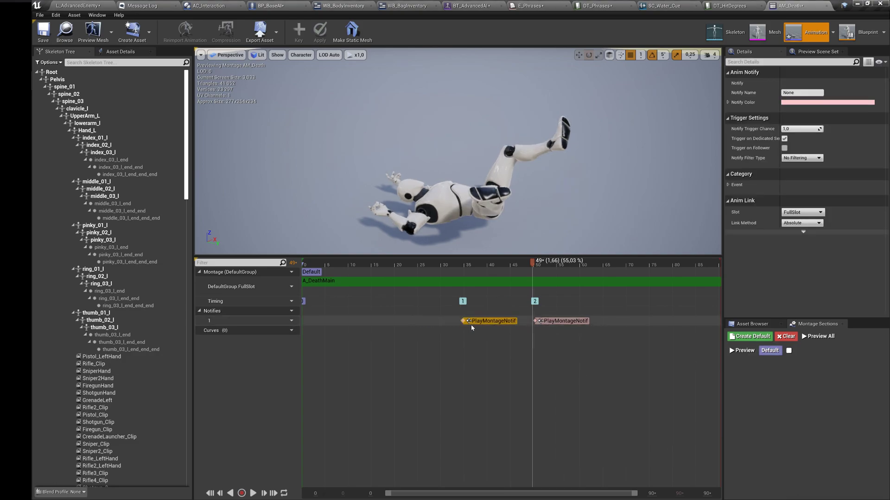
key("Delete")
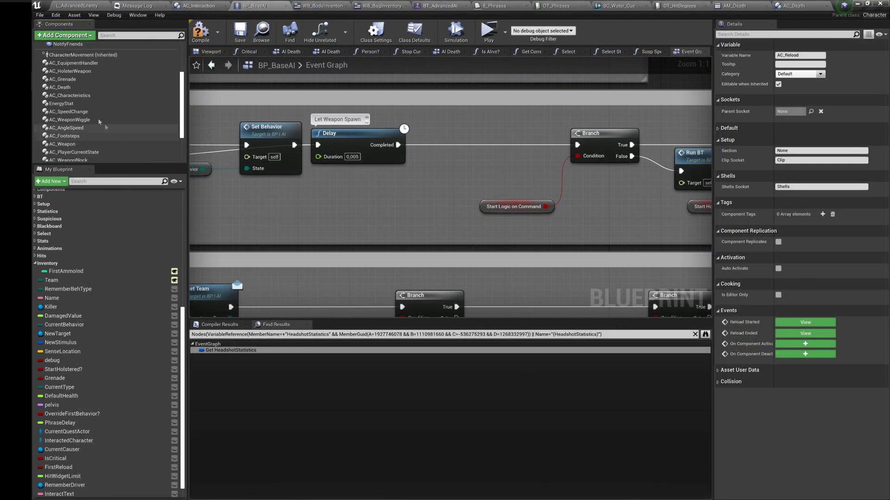
Step: Inspect the AC_Death component in BP_BaseAI and check which data table its Hit DT setting uses
left_click(60, 87)
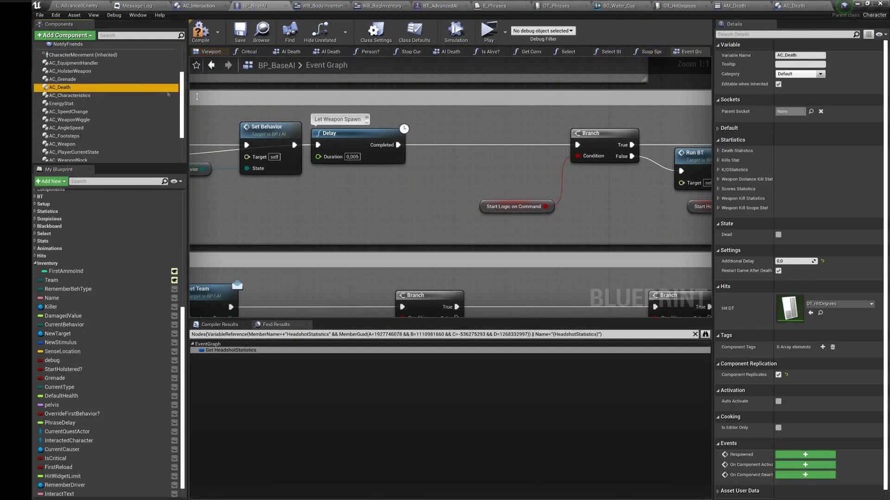
scroll(803, 300, "down", 1)
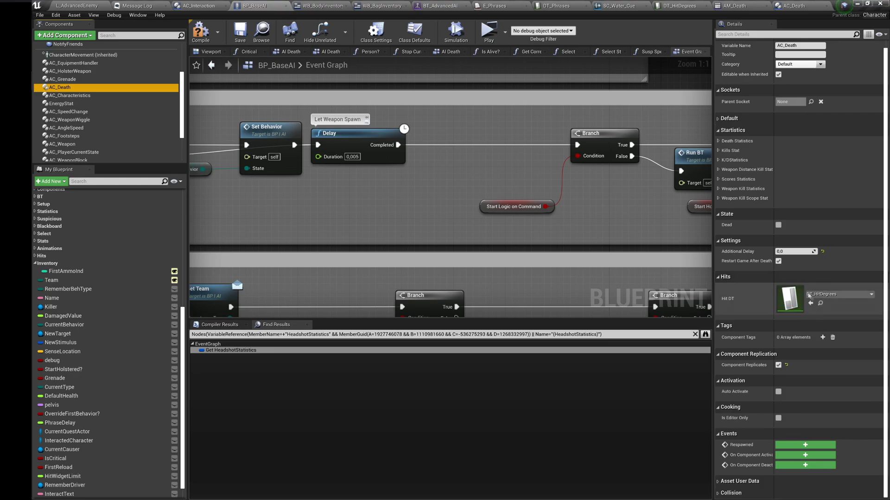
left_click(833, 295)
left_click(833, 296)
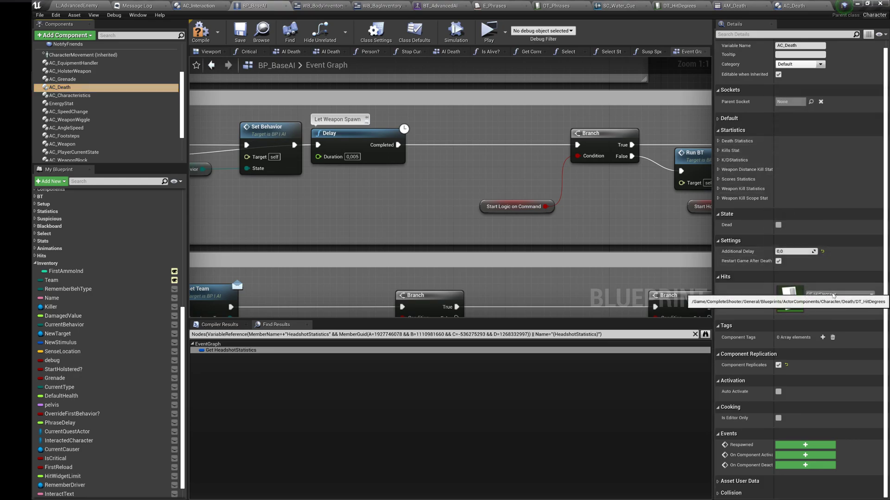
right_click_drag(623, 276, 618, 260)
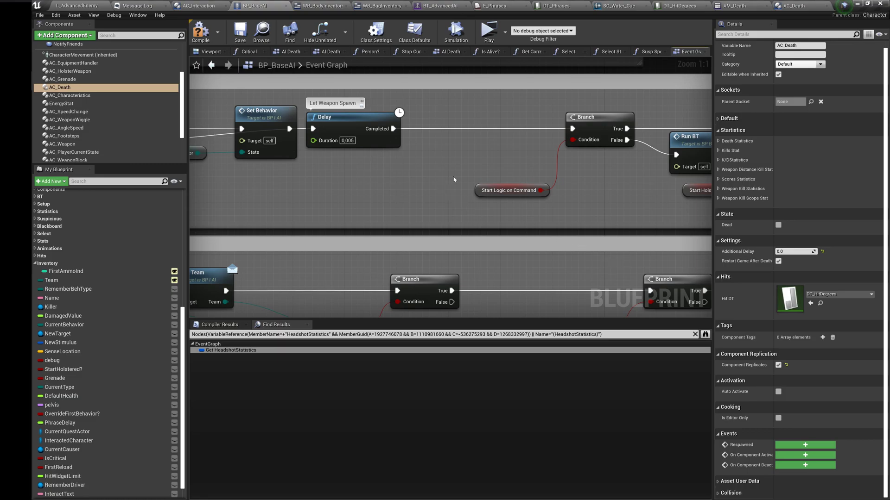
Step: Return to the level, select the enemy, and search the project content for Informa
left_click(76, 5)
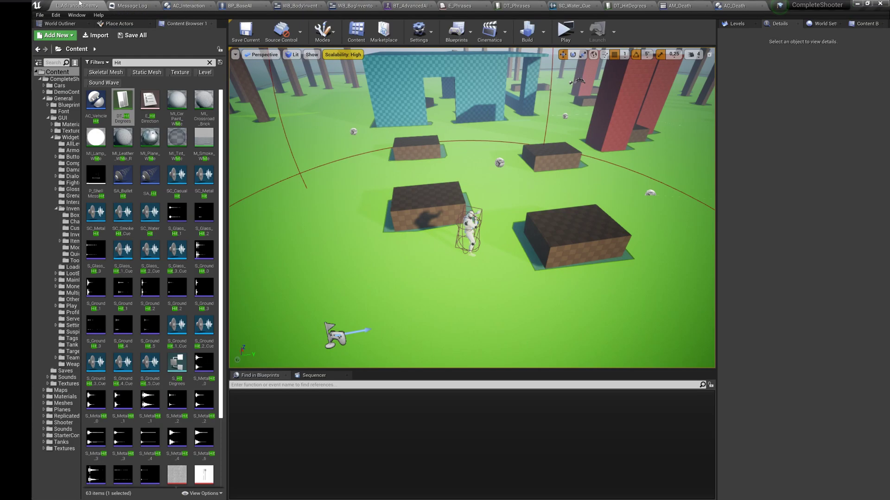
left_click(472, 234)
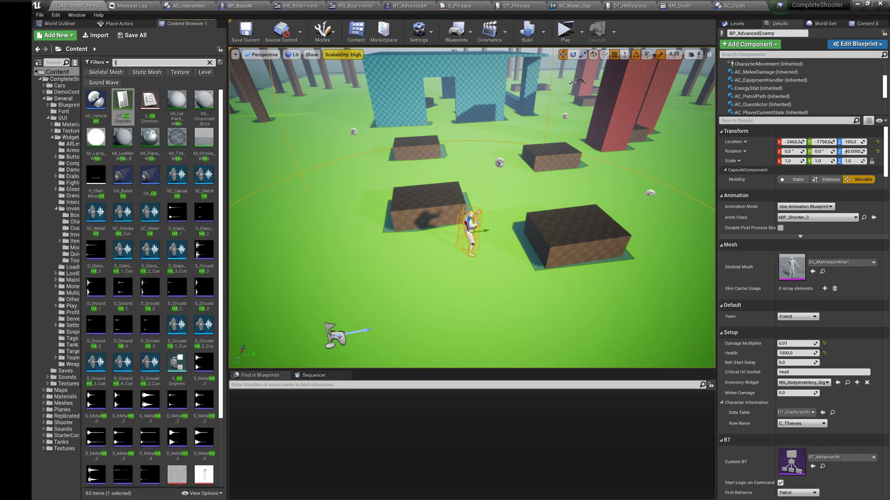
type("Informa")
key("Return")
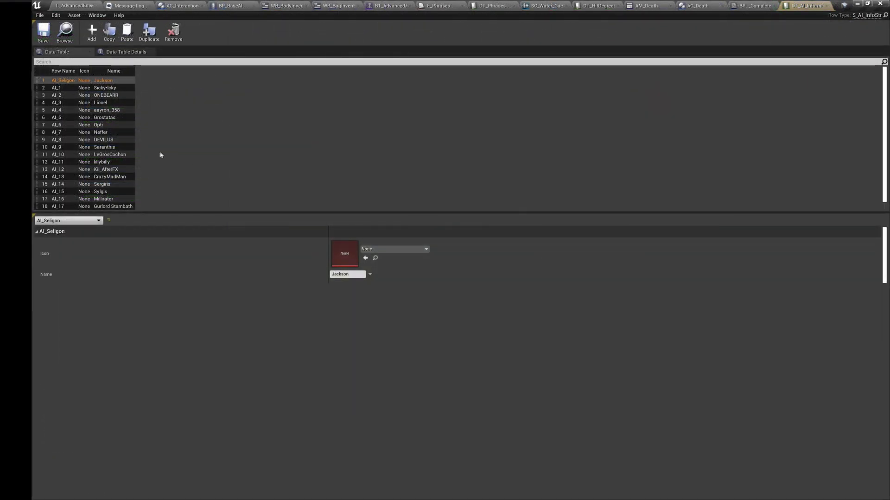
Step: Review the AI name rows in the DT_AI_Information data table
left_click(109, 95)
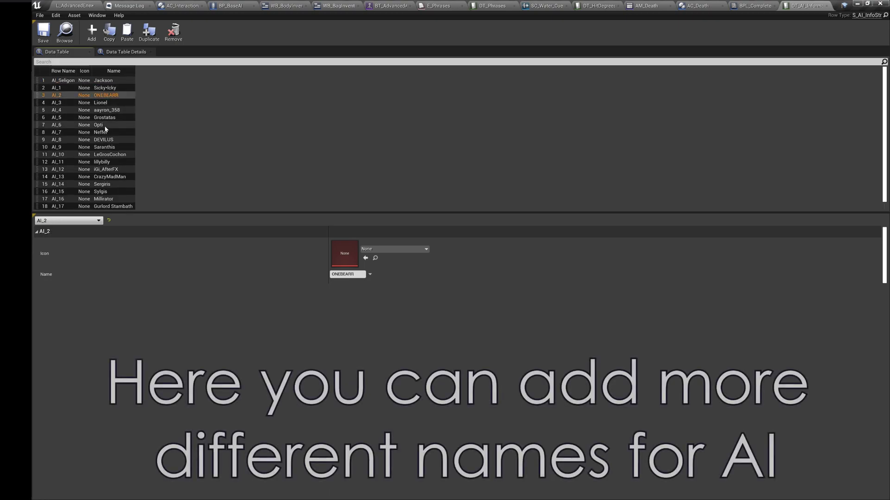
scroll(108, 180, "down", 1)
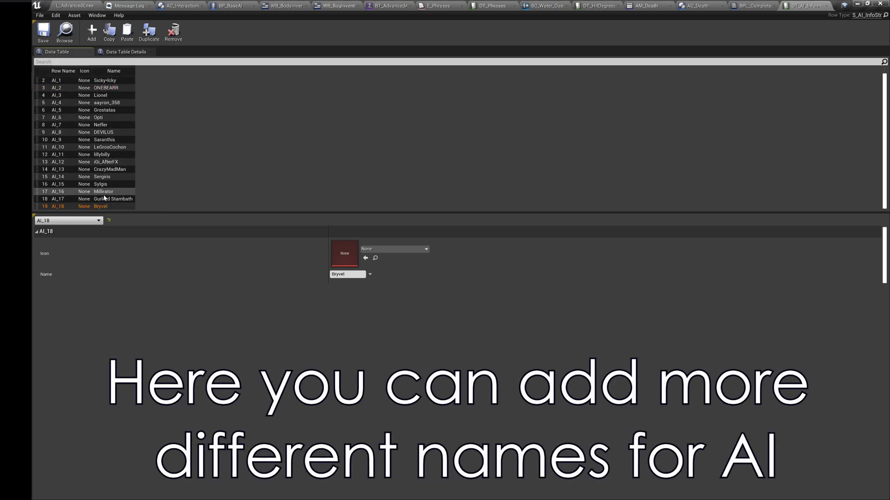
left_click(102, 176)
scroll(105, 142, "up", 1)
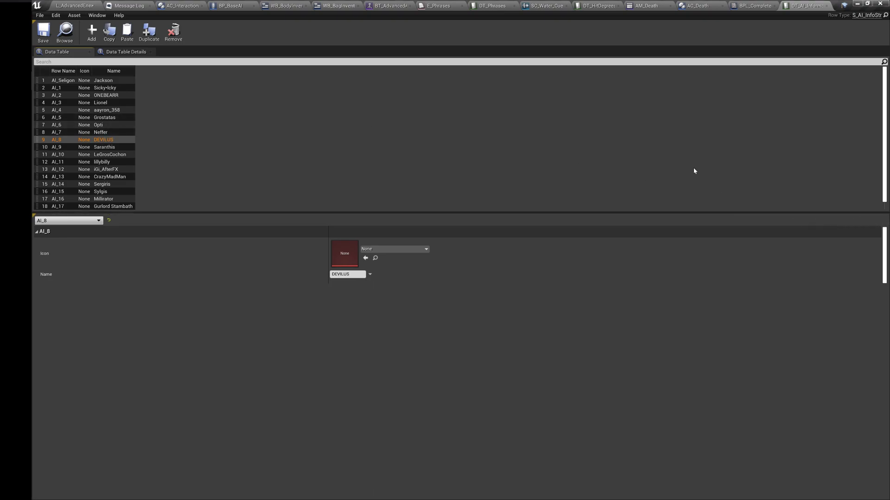
Step: Select the NotifyFriends component of the enemy in the level and examine its sphere's radius and coverage
left_click(84, 5)
left_click(483, 231)
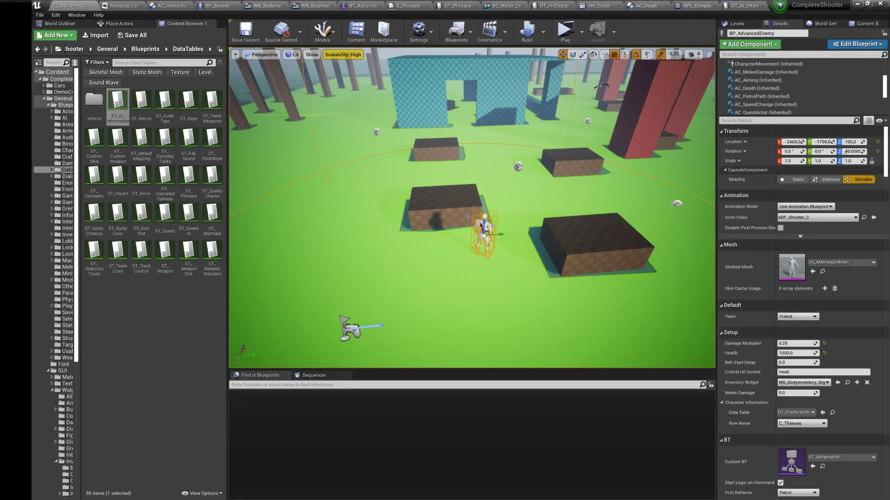
key("s")
right_click_drag(483, 232, 506, 257)
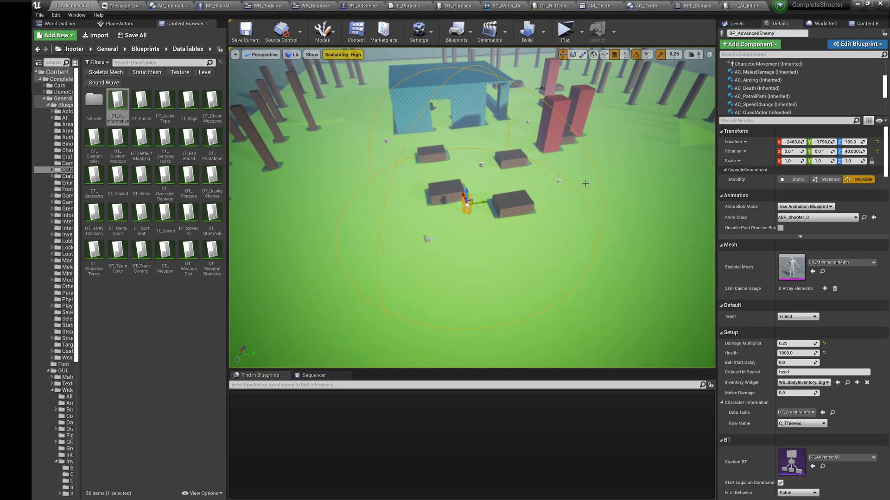
scroll(771, 106, "up", 3)
left_click(771, 102)
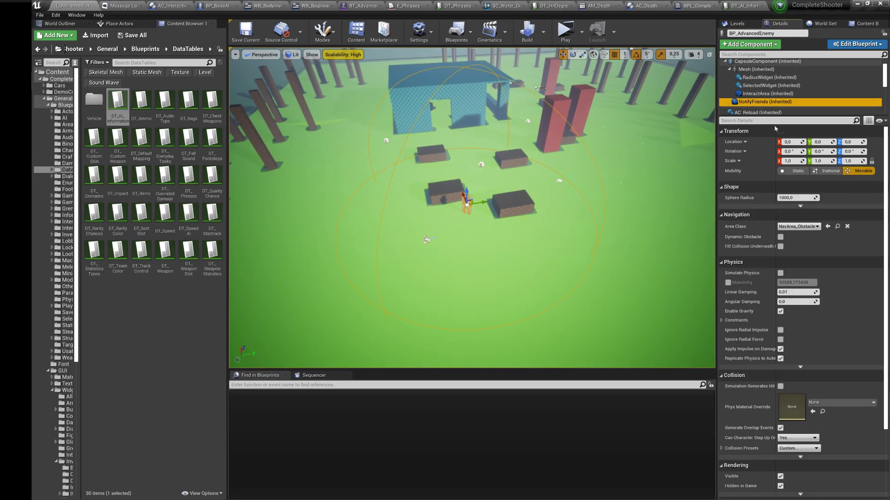
key("d")
mouse_move(576, 191)
right_mouse_down()
mouse_move(524, 191)
mouse_move(561, 192)
right_mouse_up()
key("s")
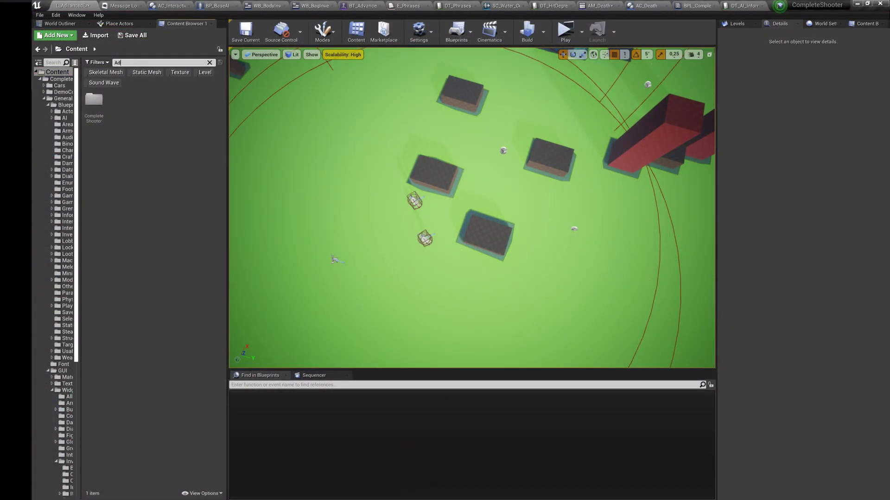
Step: Search the project content for Adv and open the BP_AdvancedEnemy blueprint
type("v")
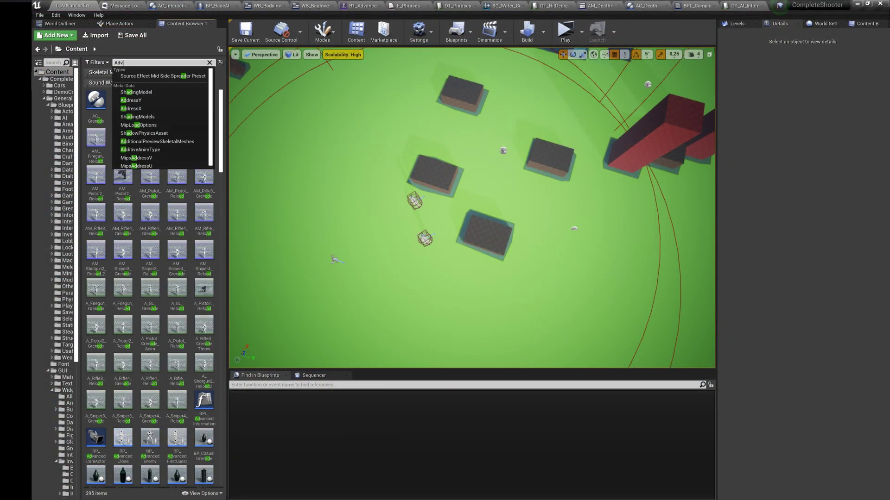
left_click(168, 108)
double_click(168, 108)
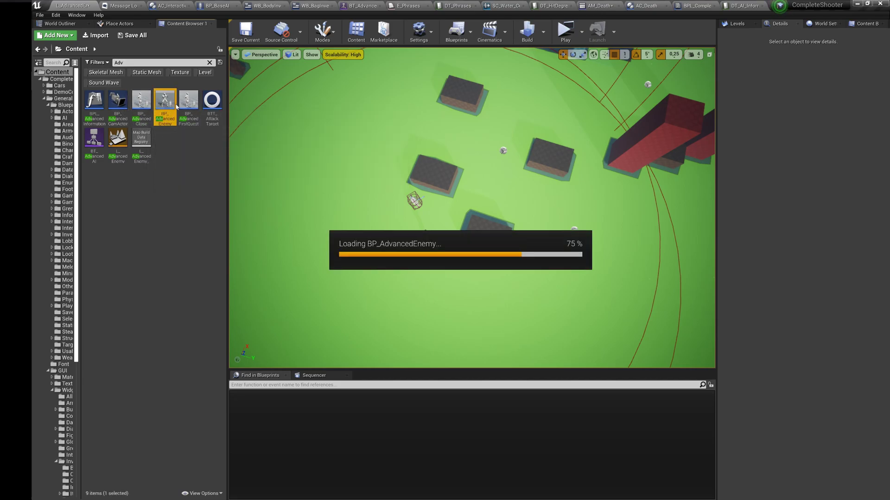
Step: Set the State of the Set Behavior node before Say Phrase to AttackRanged in BP_AdvancedEnemy's Event Graph
scroll(460, 185, "down", 6)
right_click_drag(460, 185, 294, 213)
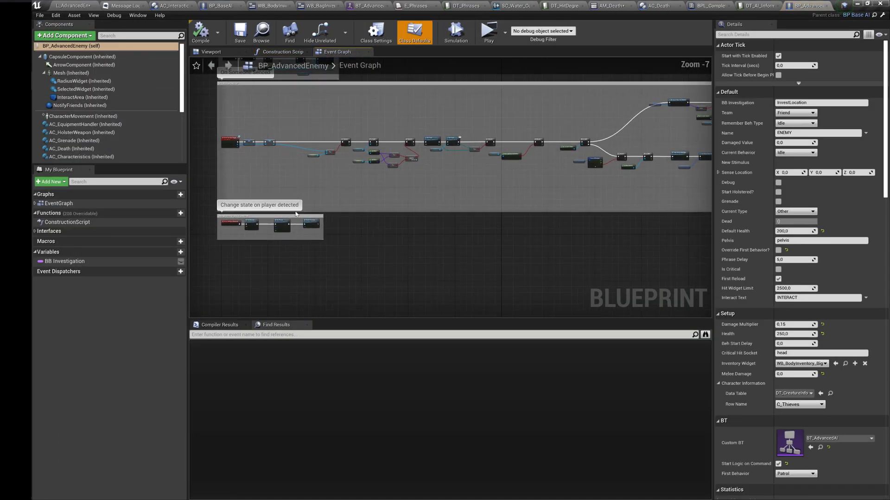
right_click_drag(546, 169, 360, 194)
scroll(527, 179, "up", 6)
right_click_drag(654, 198, 229, 148)
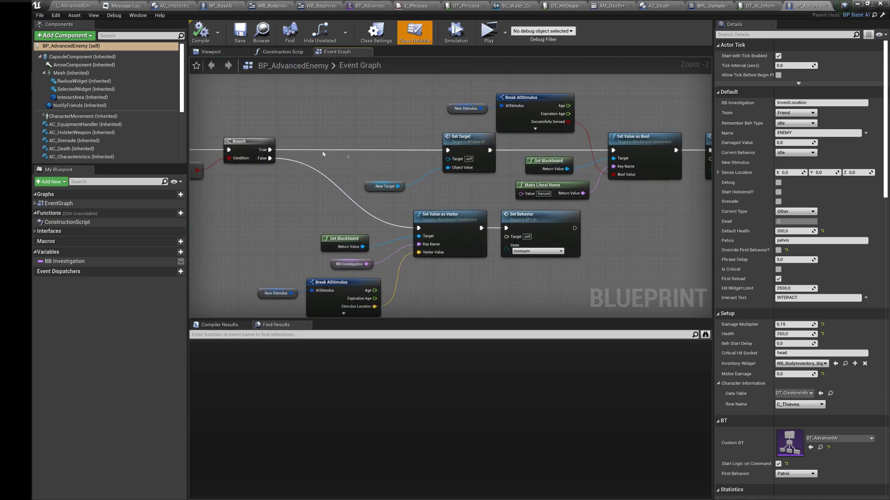
right_click_drag(523, 181, 216, 173)
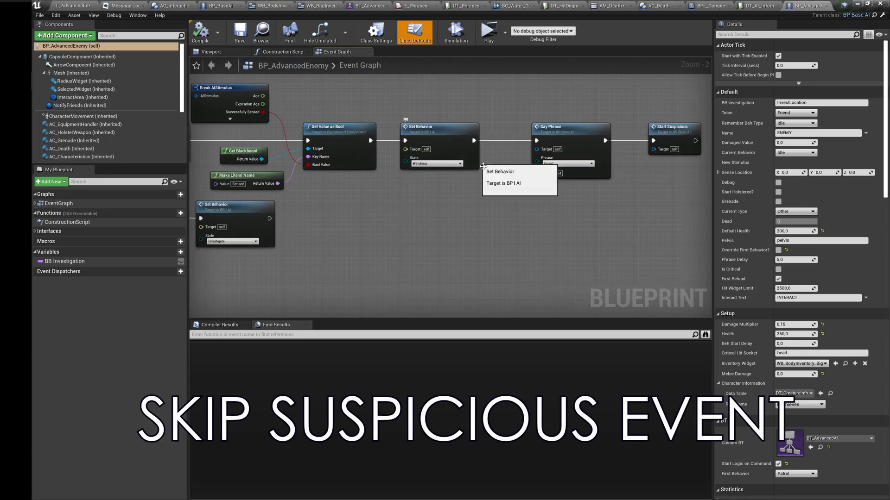
scroll(468, 163, "up", 2)
right_click_drag(397, 157, 293, 197)
left_click(297, 203)
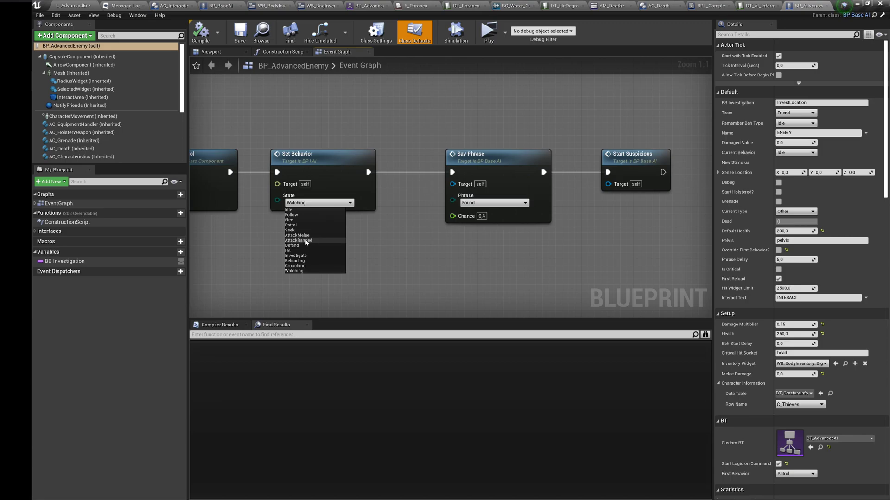
left_click(305, 242)
scroll(278, 234, "down", 2)
right_click_drag(216, 232, 375, 220)
right_click_drag(431, 217, 379, 217)
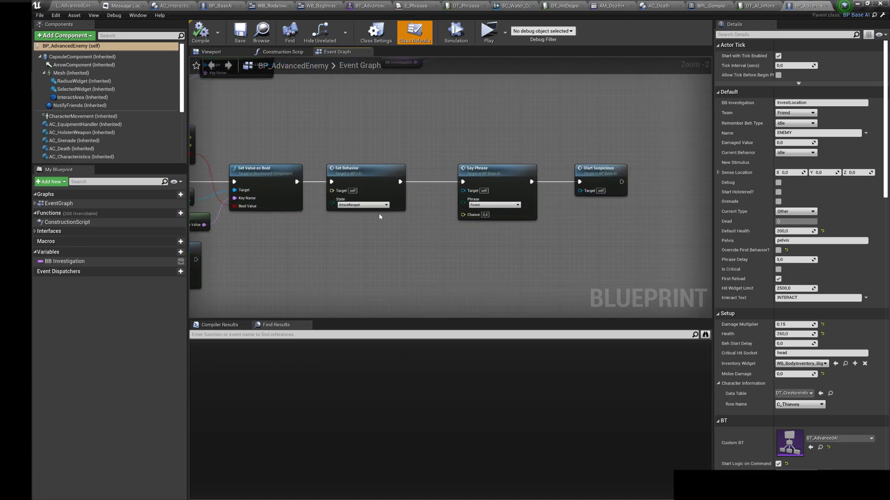
scroll(534, 188, "up", 2)
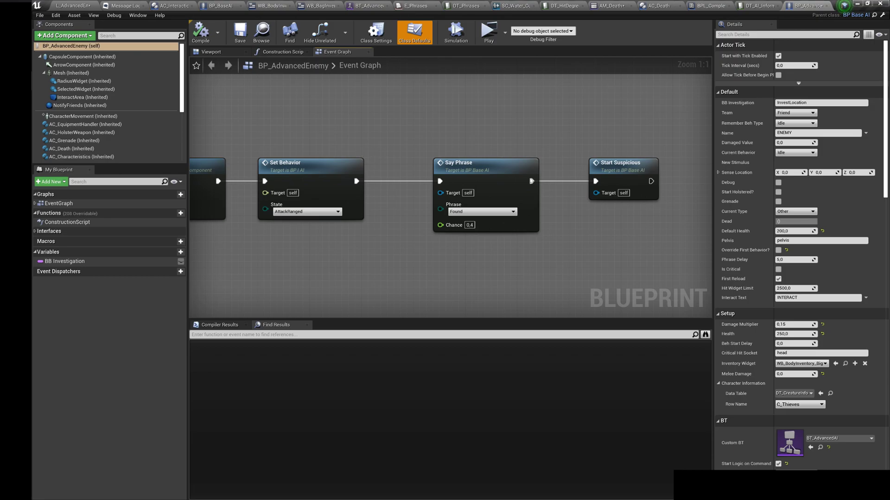
right_click_drag(489, 150, 513, 148)
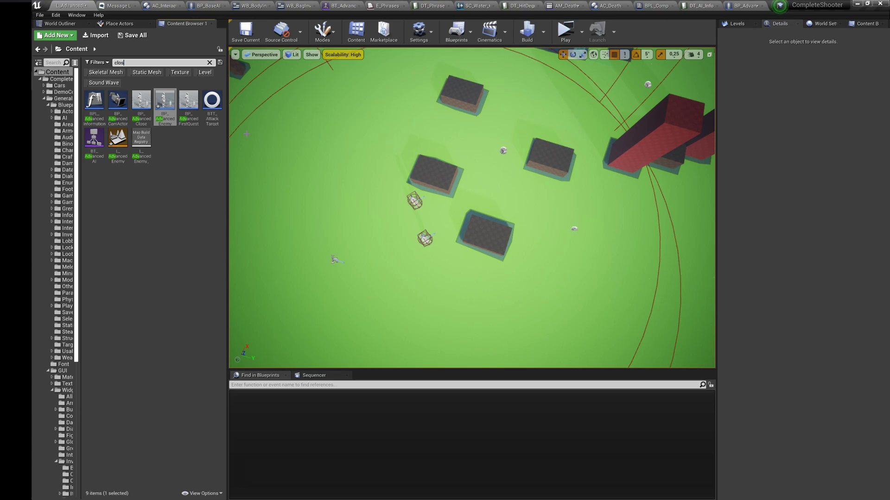
Step: Search the project content for close to locate the close-combat enemy blueprint
type("t")
key("BackSpace")
type("e")
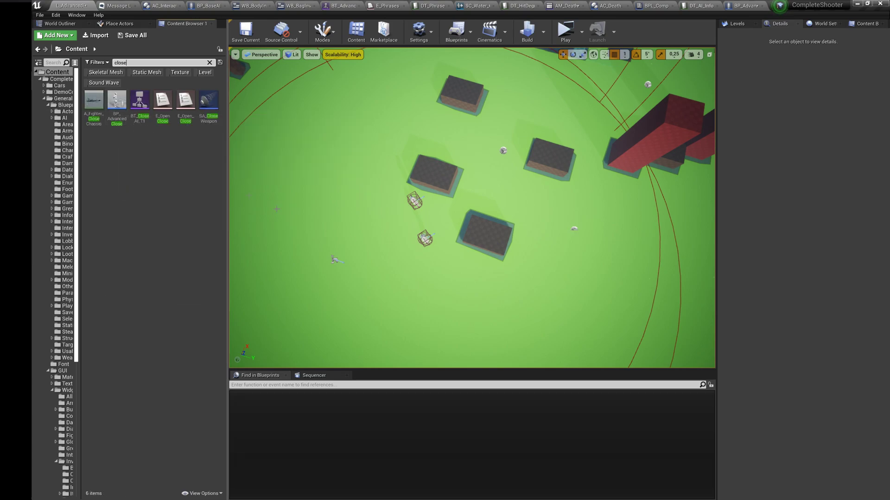
Step: Delete the two BP_AdvancedEnemy actors from the level and place a BP_AdvancedCloseEnemy on the open ground near the player start
left_click(429, 245)
key("Delete")
left_click(419, 205)
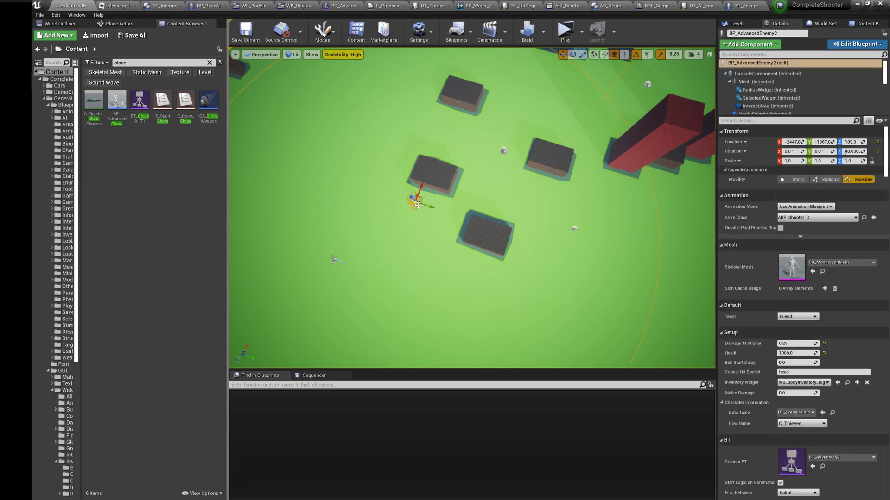
key("Delete")
left_click_drag(117, 100, 408, 241)
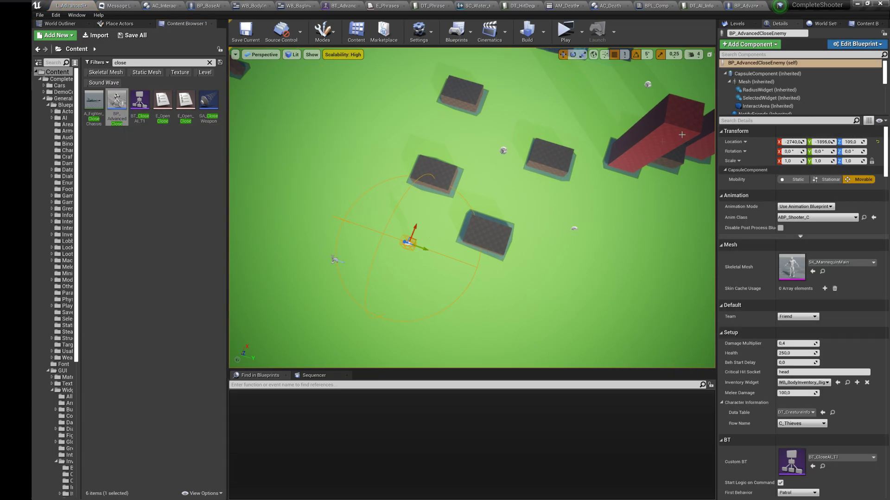
Step: Find the close enemy's AC_EquipmentHandler component and review its equipment entries and current weapon subtype
type("eq")
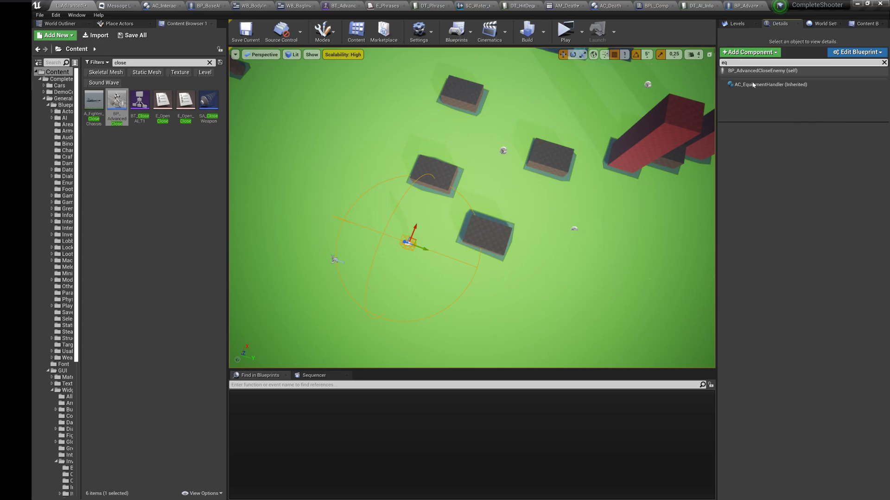
left_click(753, 85)
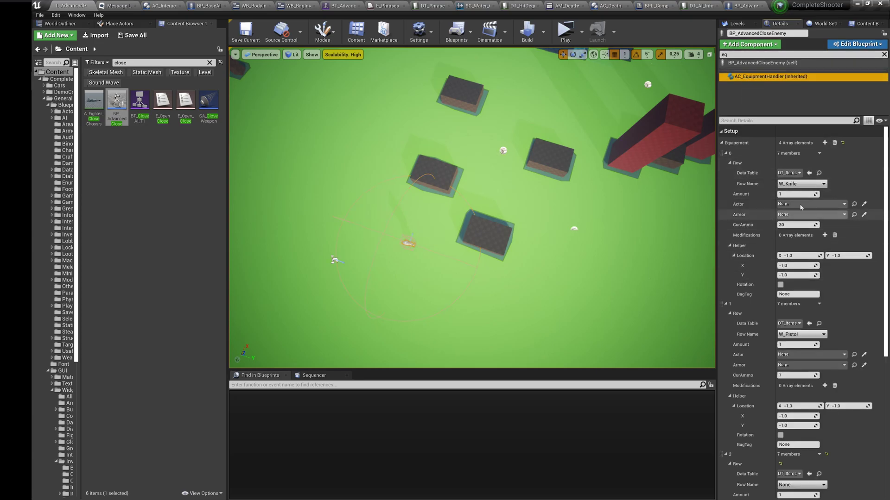
scroll(795, 273, "down", 9)
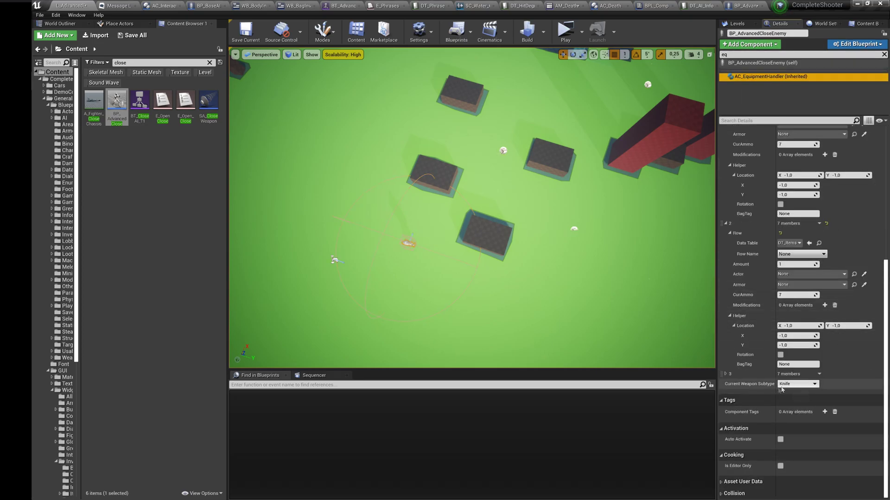
scroll(775, 290, "up", 9)
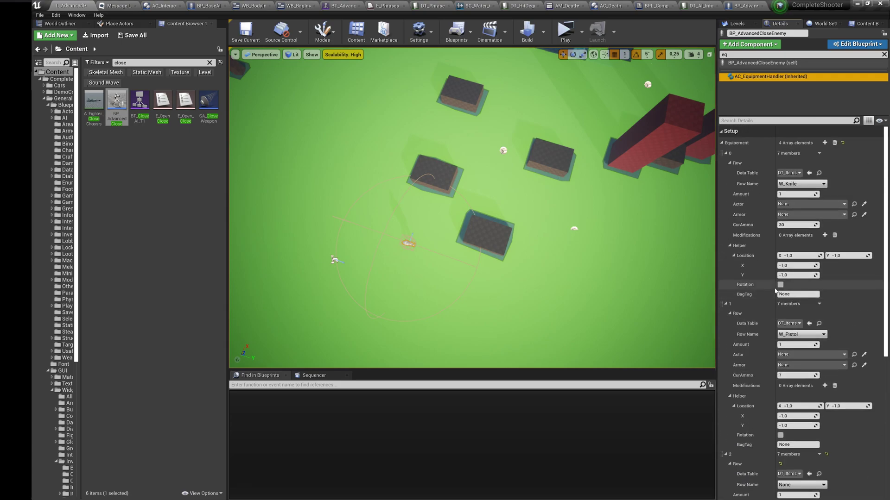
right_click(734, 143)
left_click(722, 143)
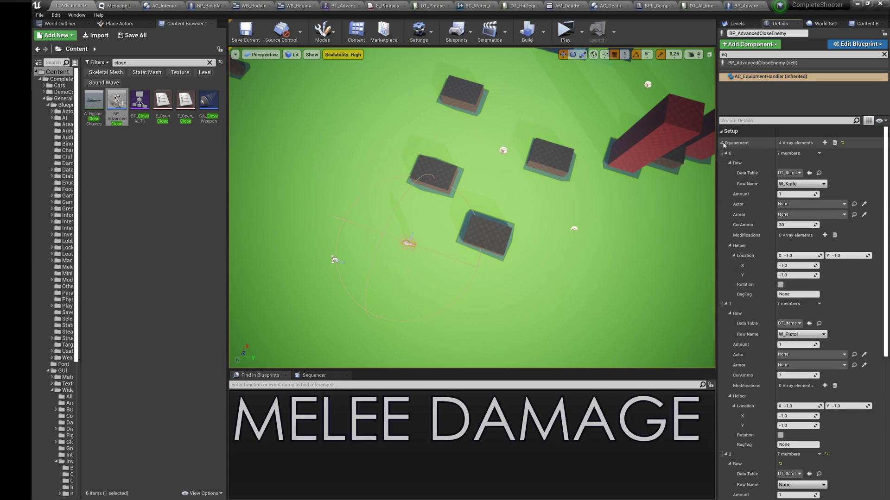
left_click(722, 143)
right_click_drag(657, 153, 639, 153)
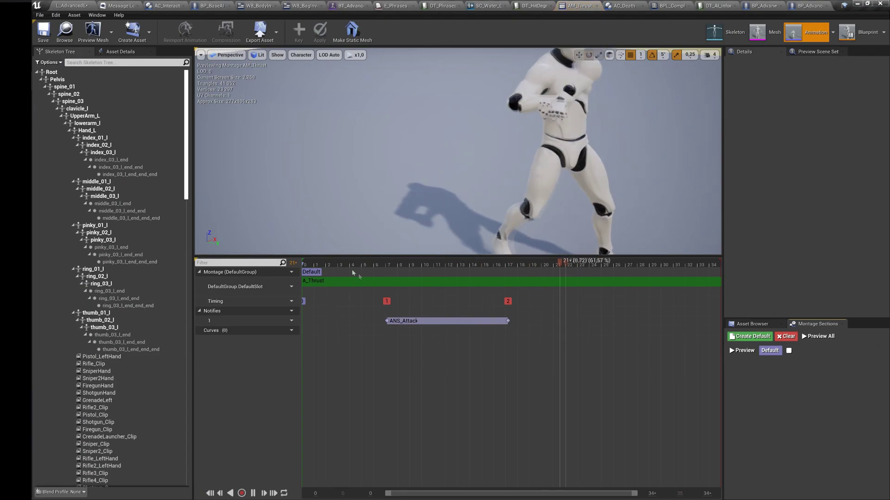
Step: Examine the ANS_Attack notify state's span in the AM_Thrust montage
left_click(395, 352)
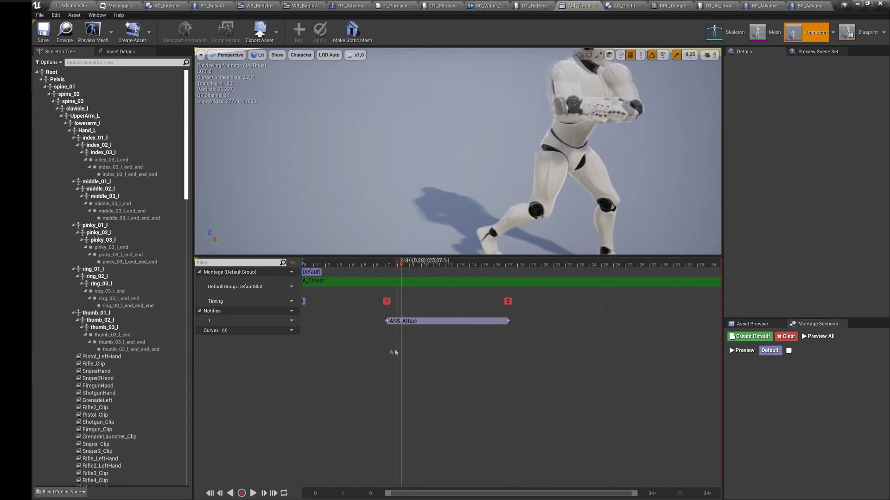